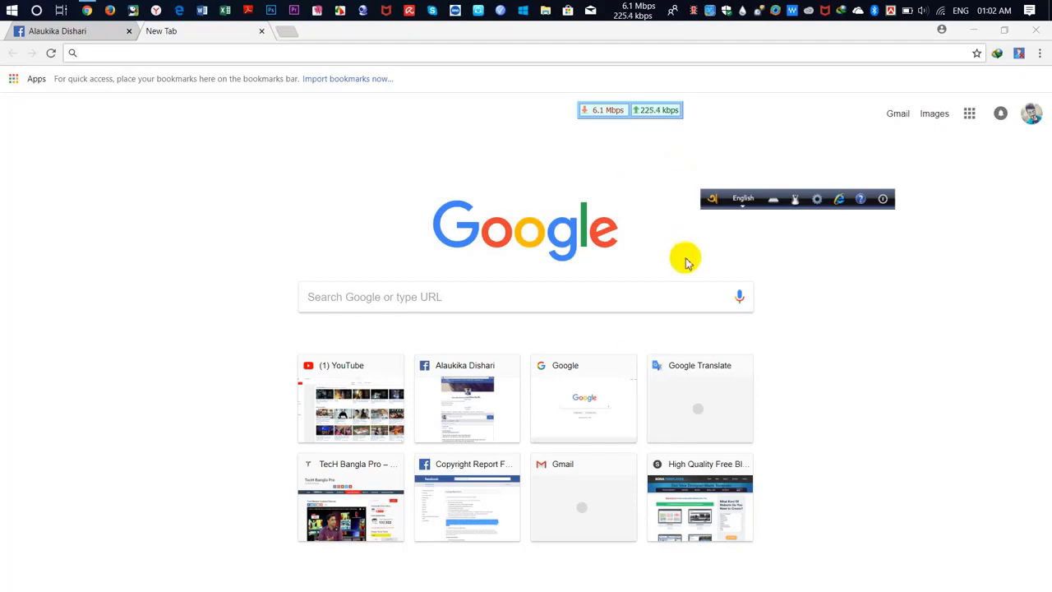
Open the Copyright Report Form, select "I found content which I believe infringes my copyright" and continue with the copyright report.
click(461, 491)
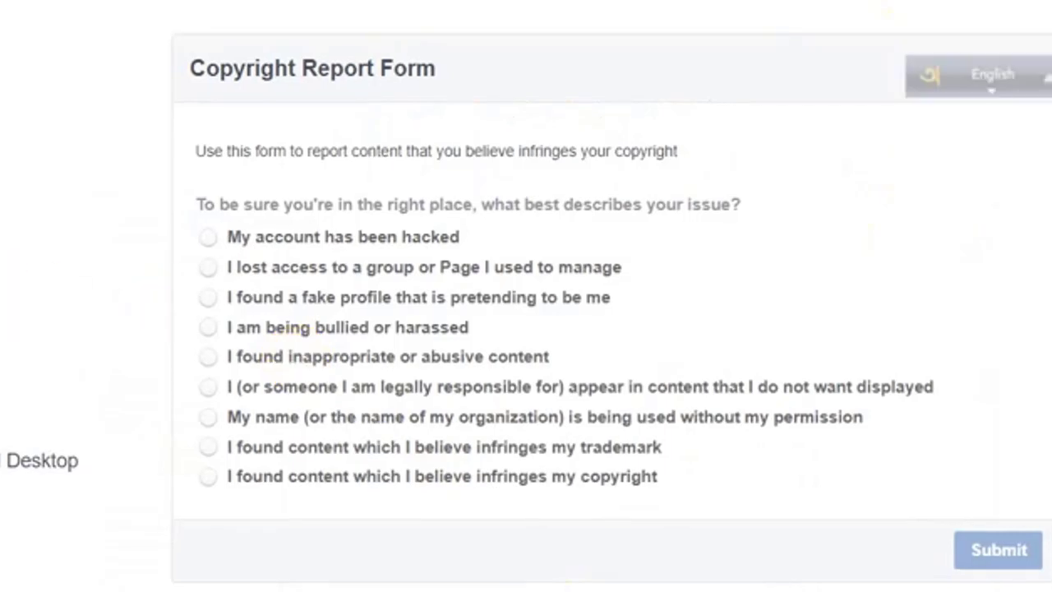
scroll(444, 181, down, 1)
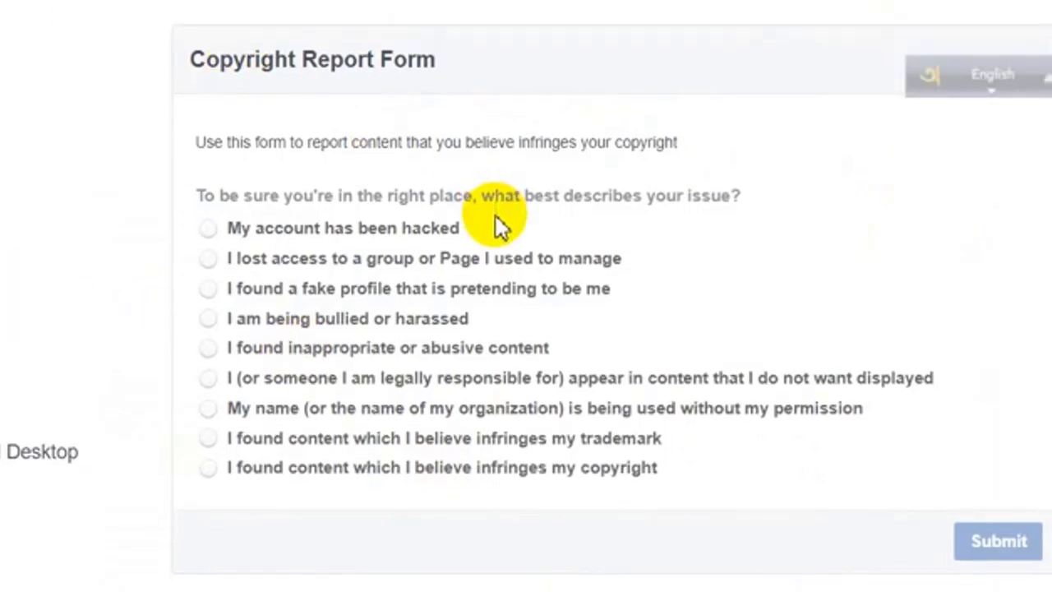
click(208, 467)
scroll(211, 484, down, 2)
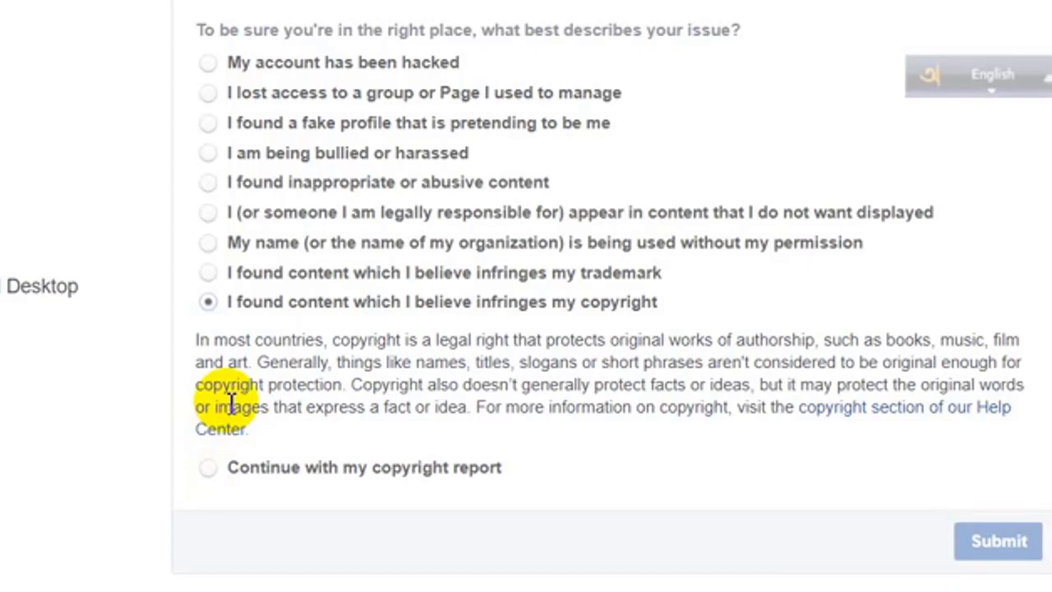
click(207, 467)
Read the form's copyright explanation and the legal notice on misleading or fraudulent infringement reports.
drag(202, 339, 352, 428)
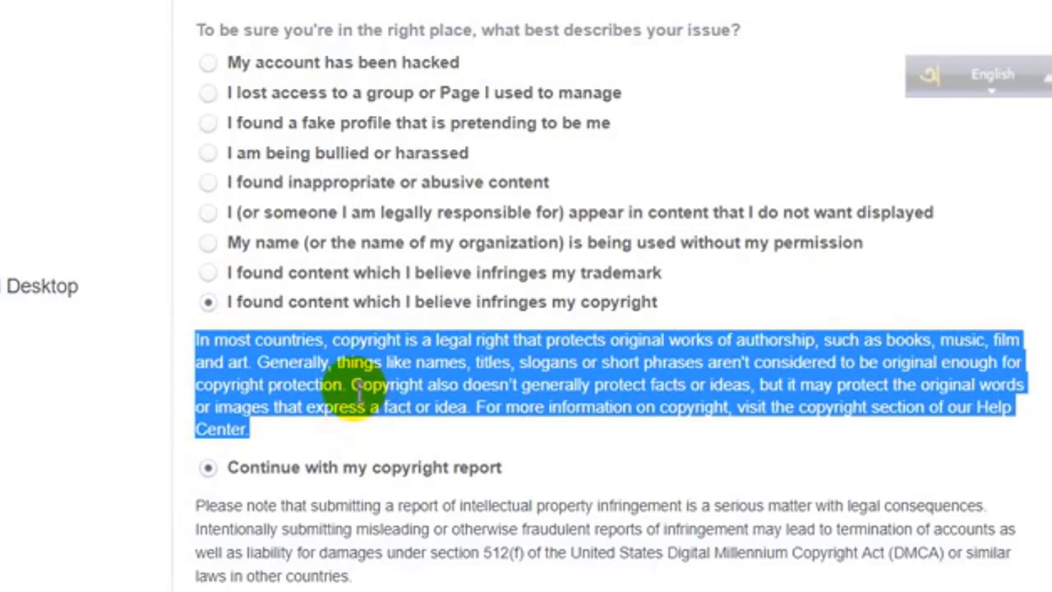
click(355, 398)
scroll(265, 493, down, 2)
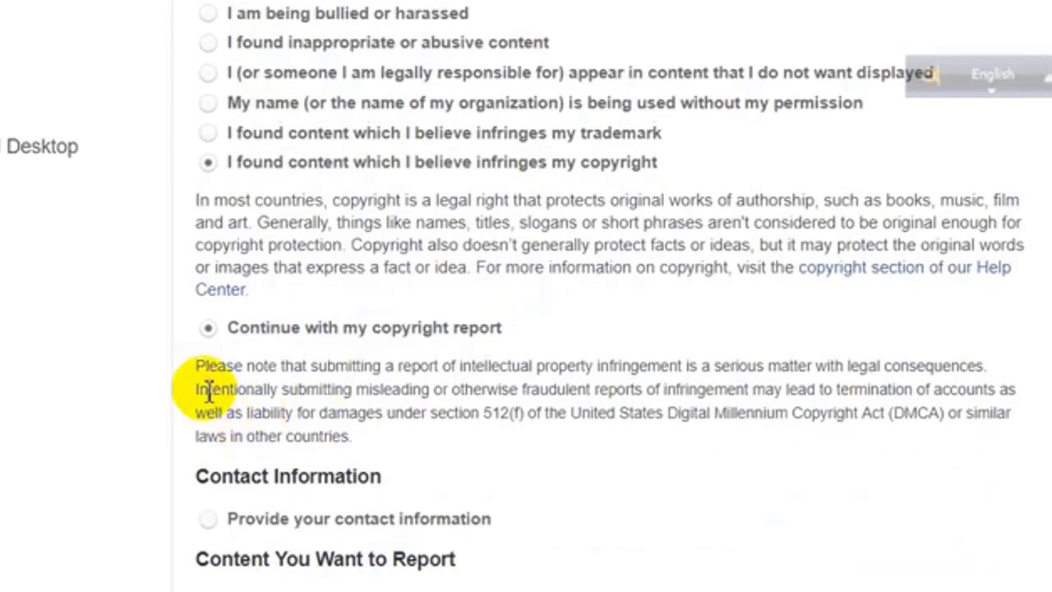
drag(196, 375, 349, 447)
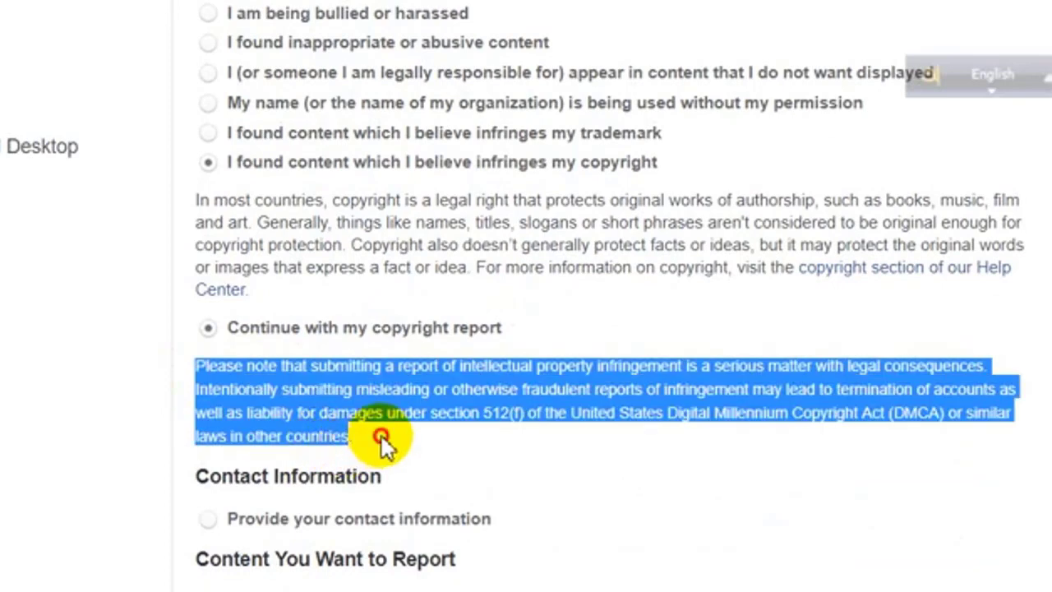
click(383, 440)
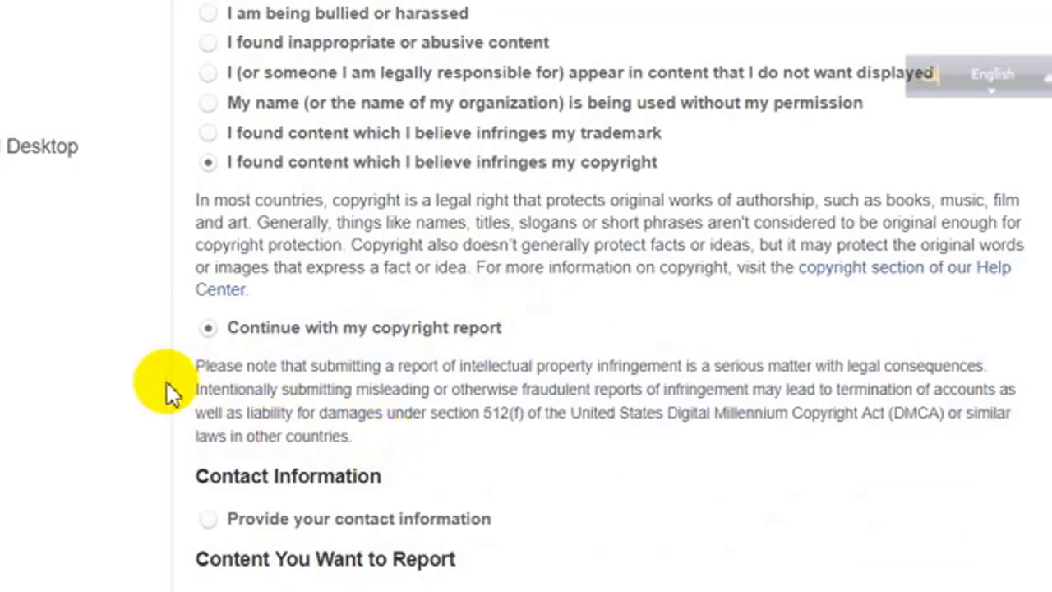
drag(192, 363, 356, 442)
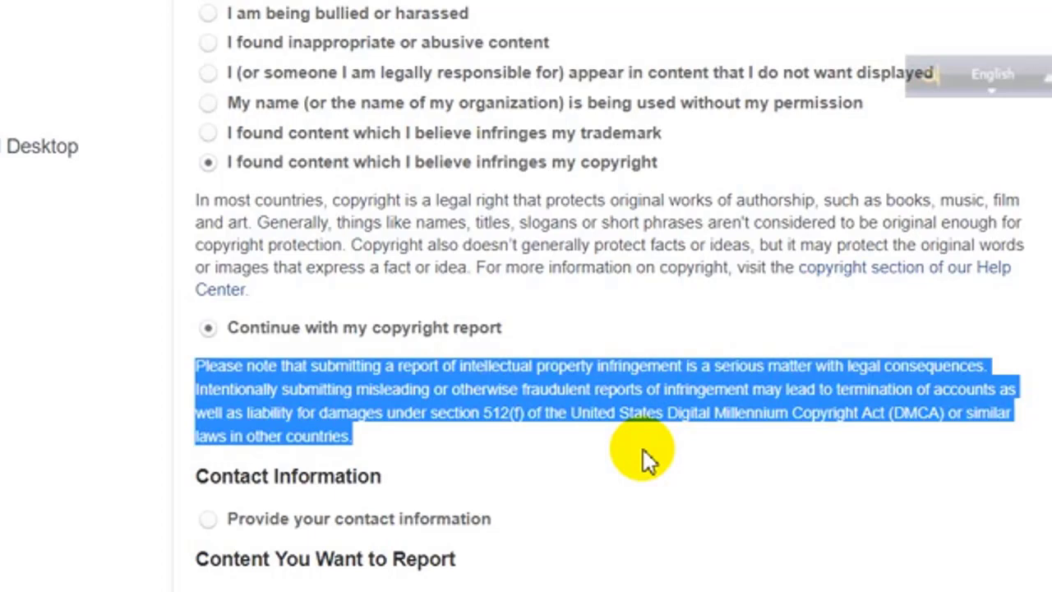
Choose to provide your contact information and move the floating language toolbar clear of the form text.
scroll(635, 457, down, 3)
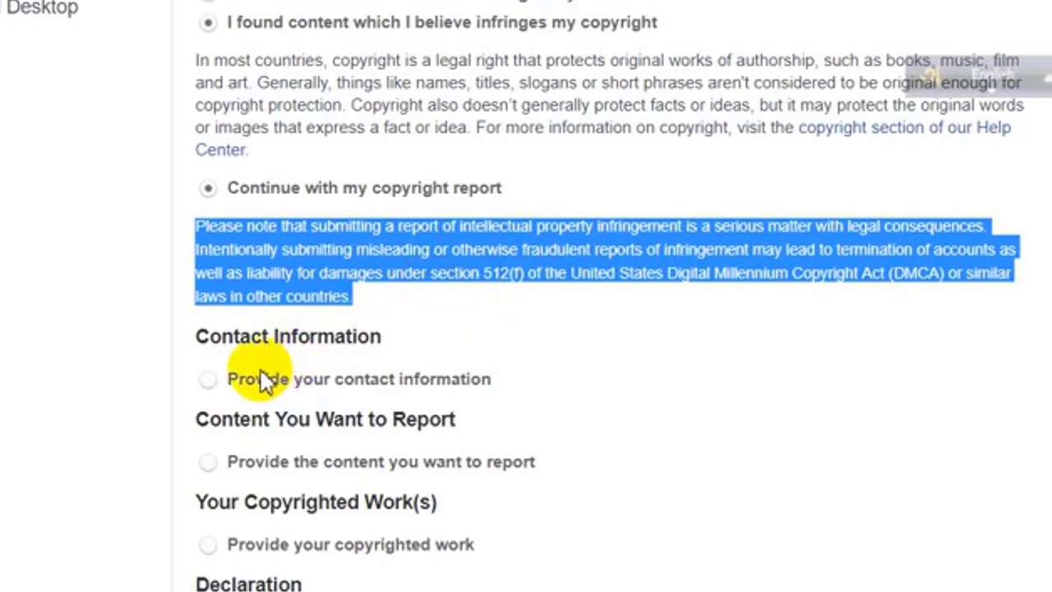
scroll(261, 379, down, 2)
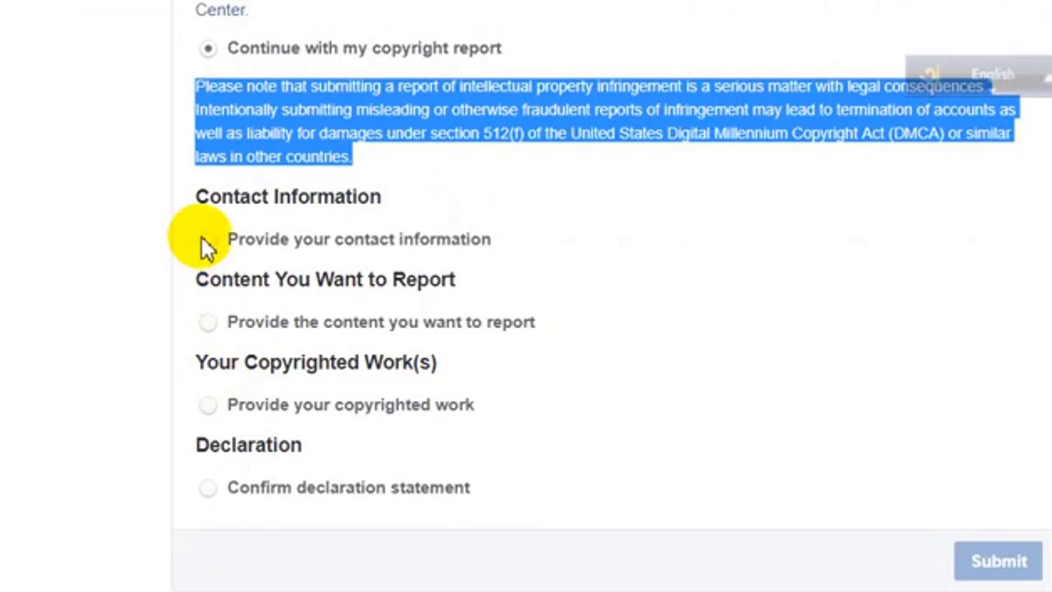
click(207, 239)
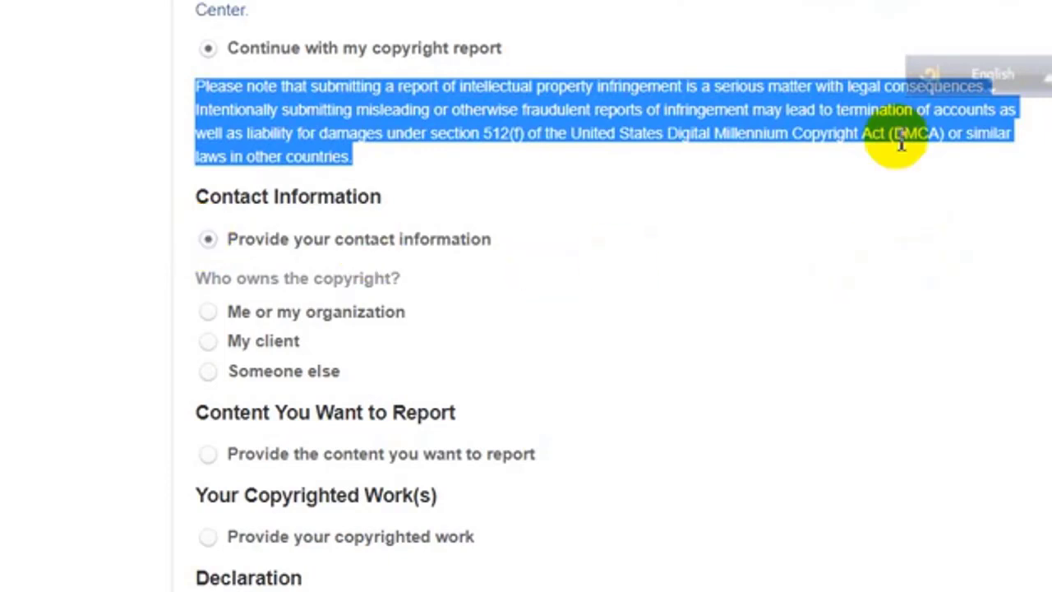
click(984, 41)
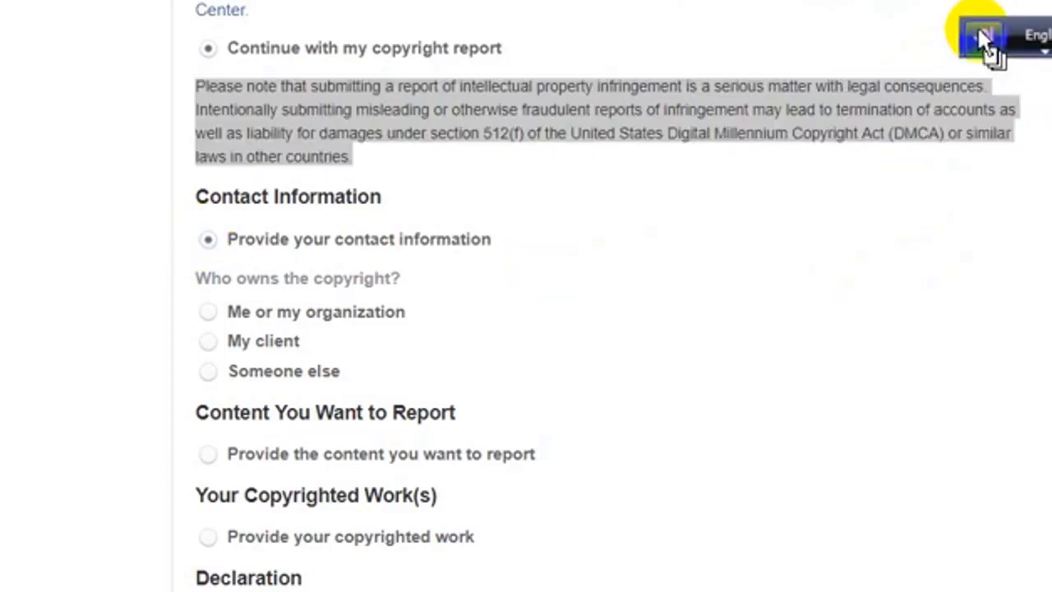
click(986, 37)
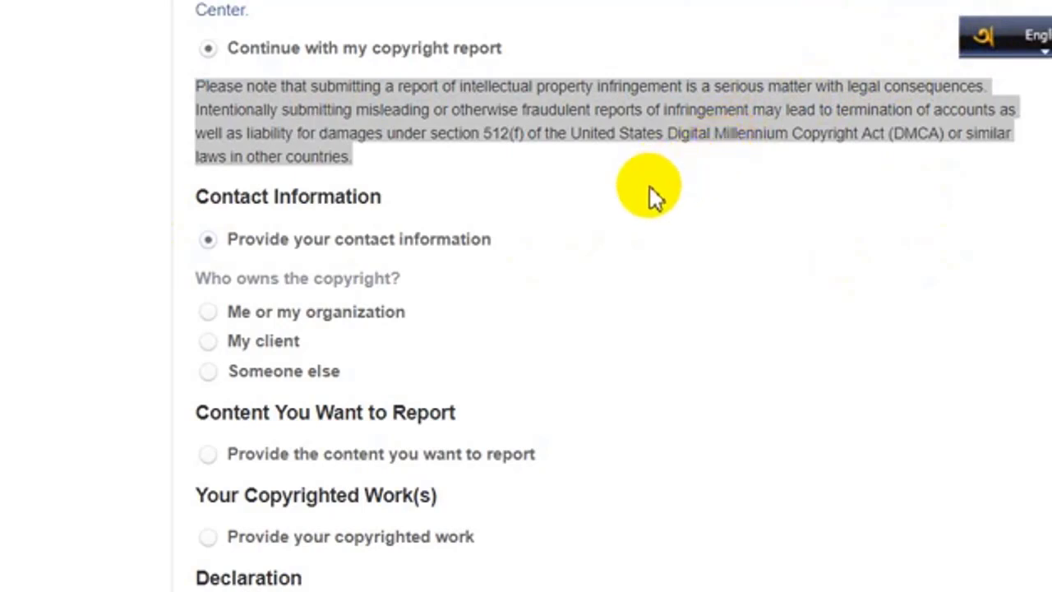
click(583, 224)
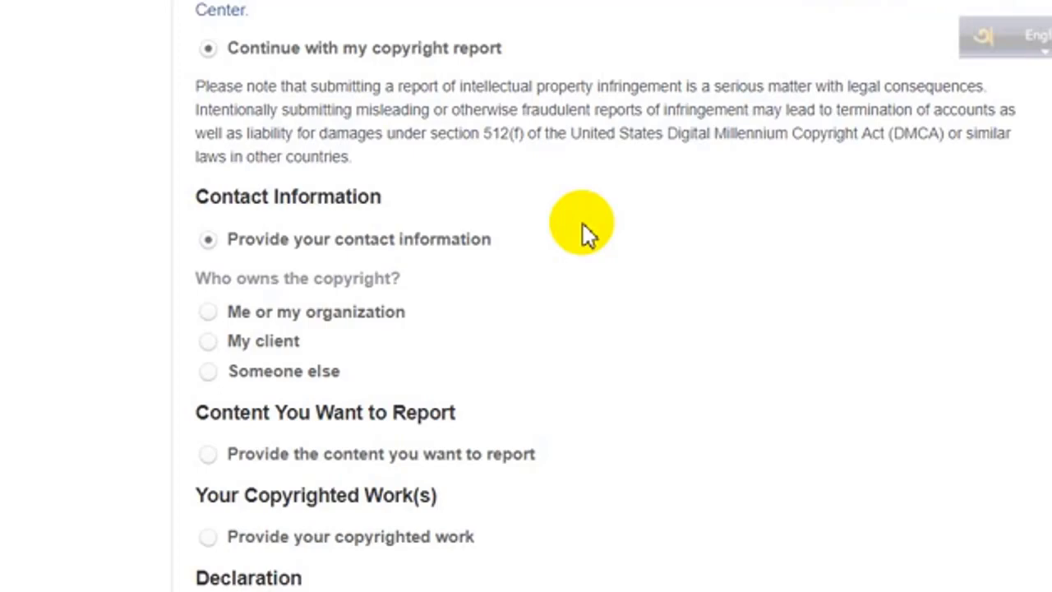
Answer "Who owns the copyright?" with "Someone else".
scroll(352, 191, down, 2)
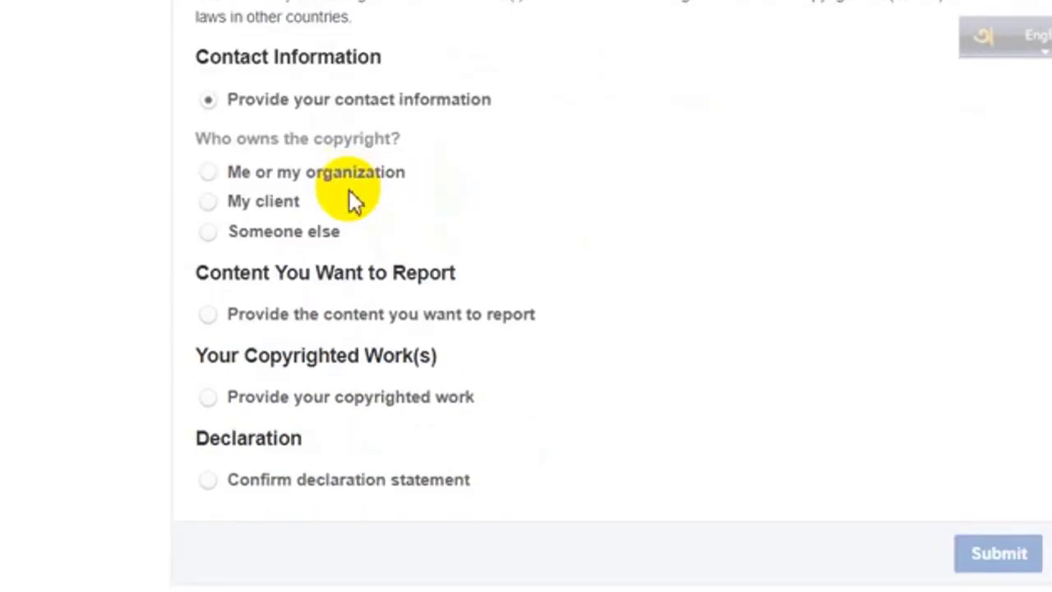
scroll(349, 190, up, 4)
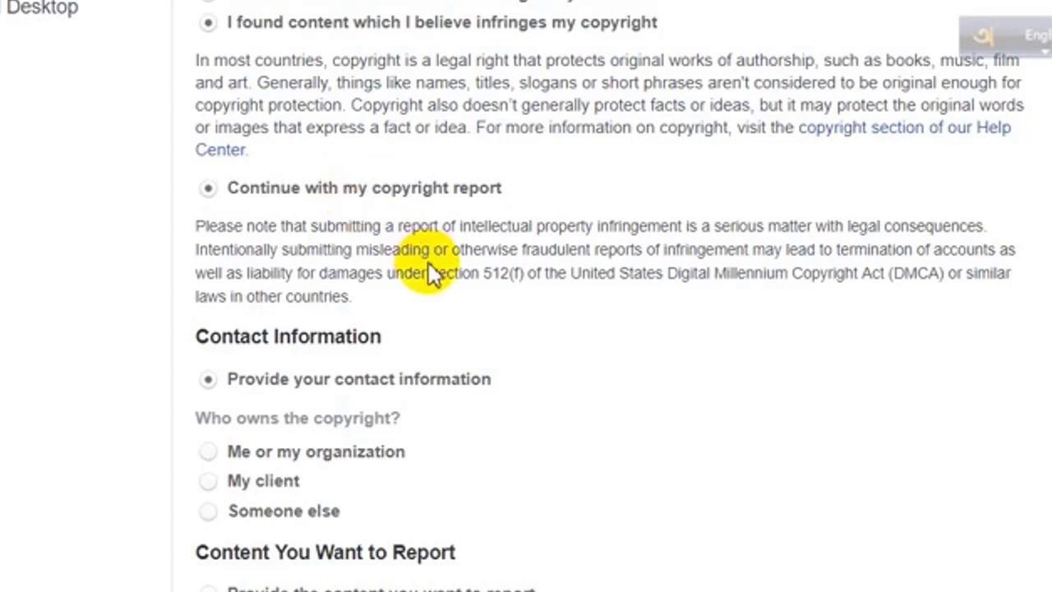
scroll(434, 272, down, 2)
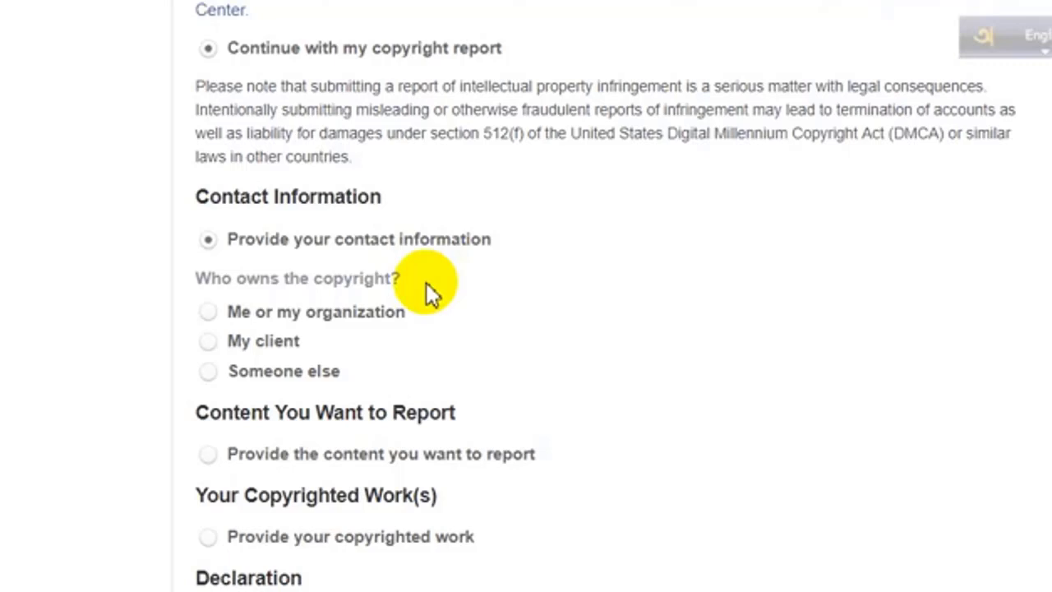
scroll(431, 292, down, 2)
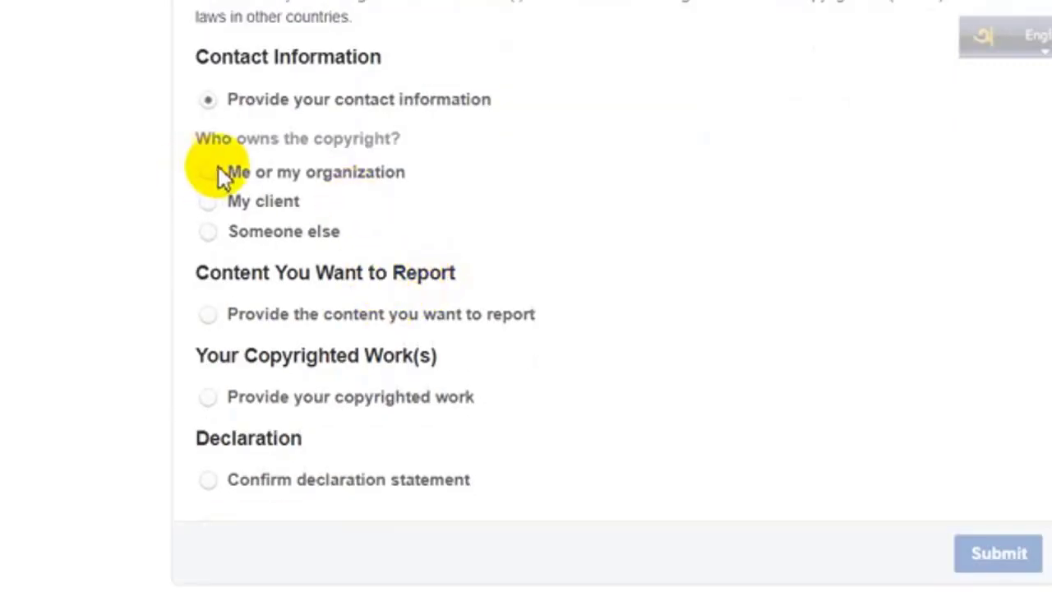
scroll(254, 189, down, 1)
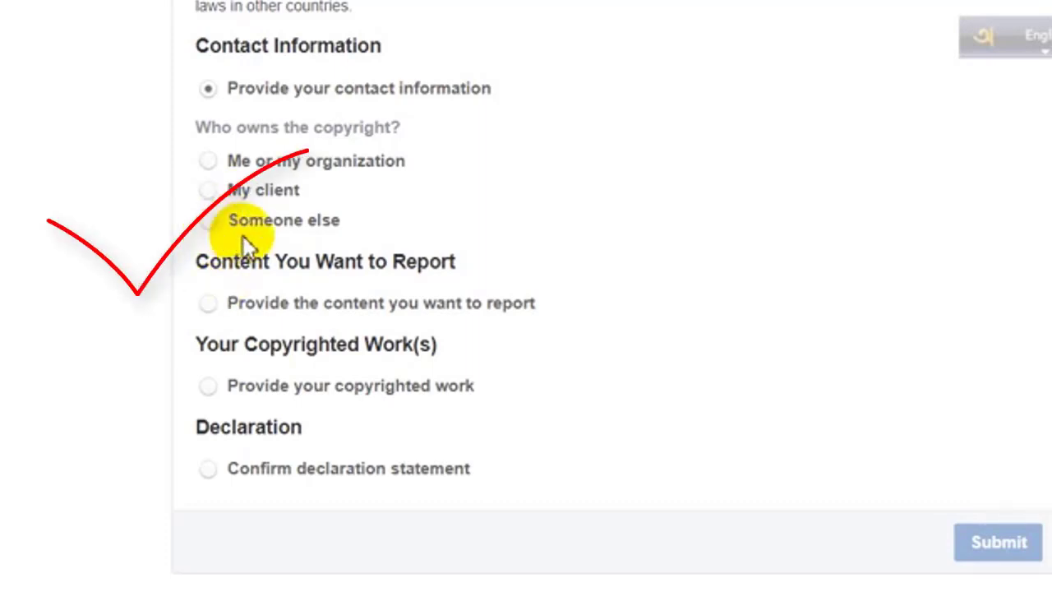
click(211, 224)
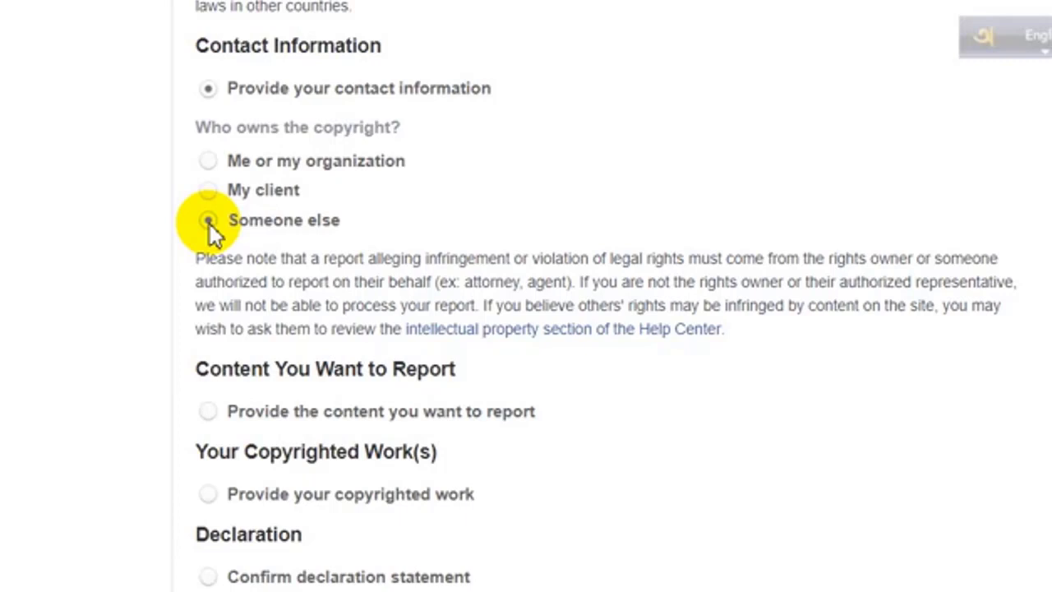
Review the note about authorized rights owners and choose to provide the content you want to report.
scroll(209, 223, down, 2)
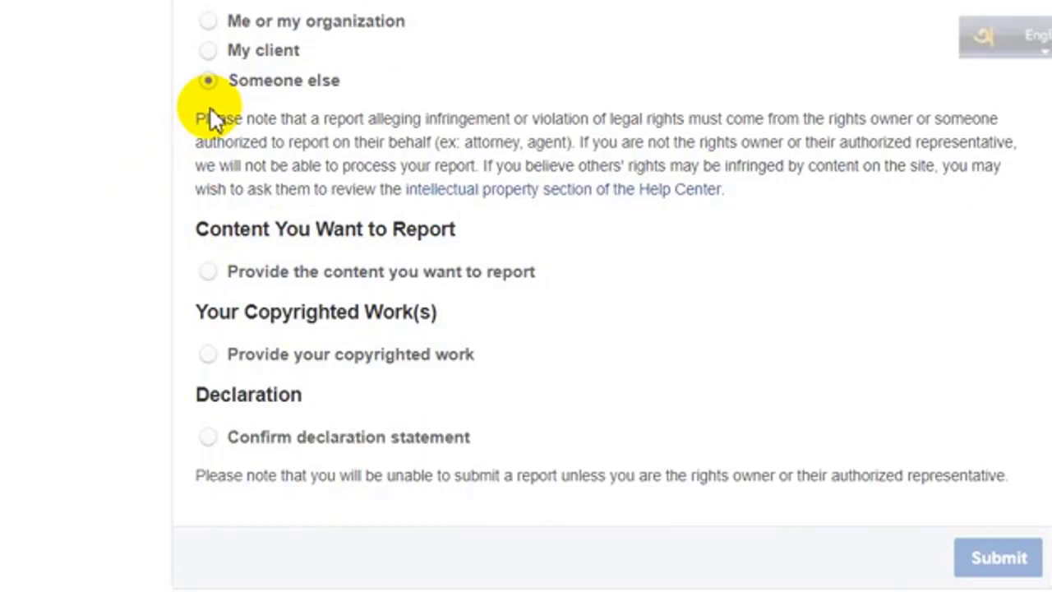
drag(195, 122, 723, 202)
click(374, 269)
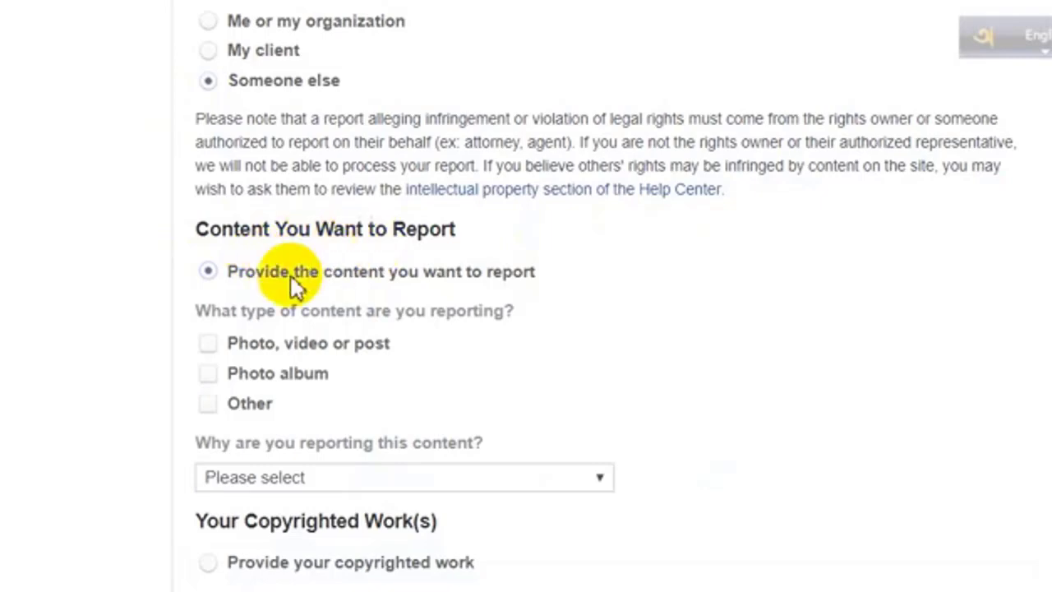
Set the type of content being reported to "Photo, video or post" only.
scroll(246, 305, down, 2)
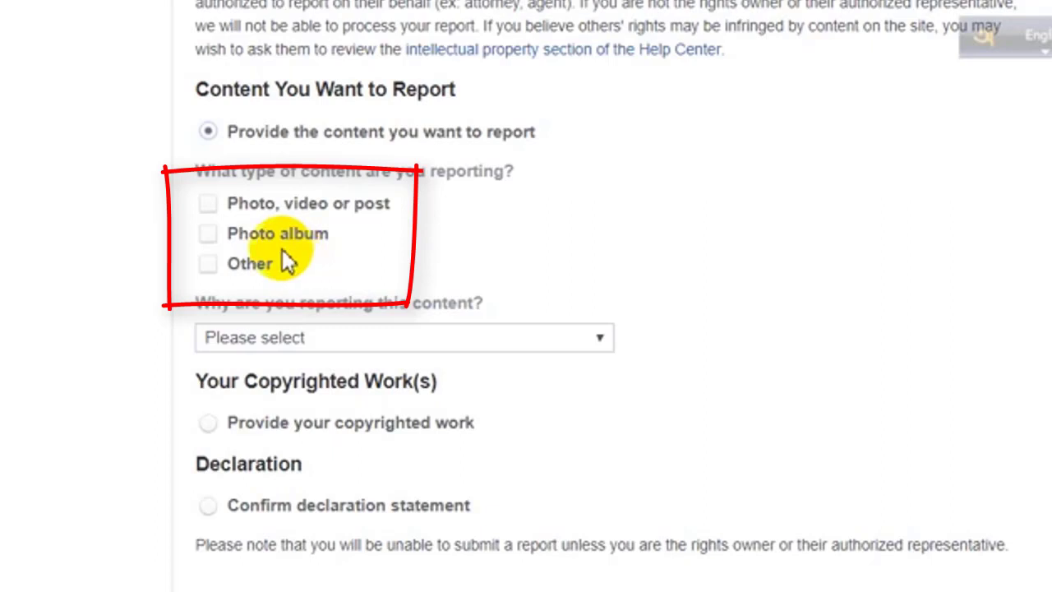
click(215, 239)
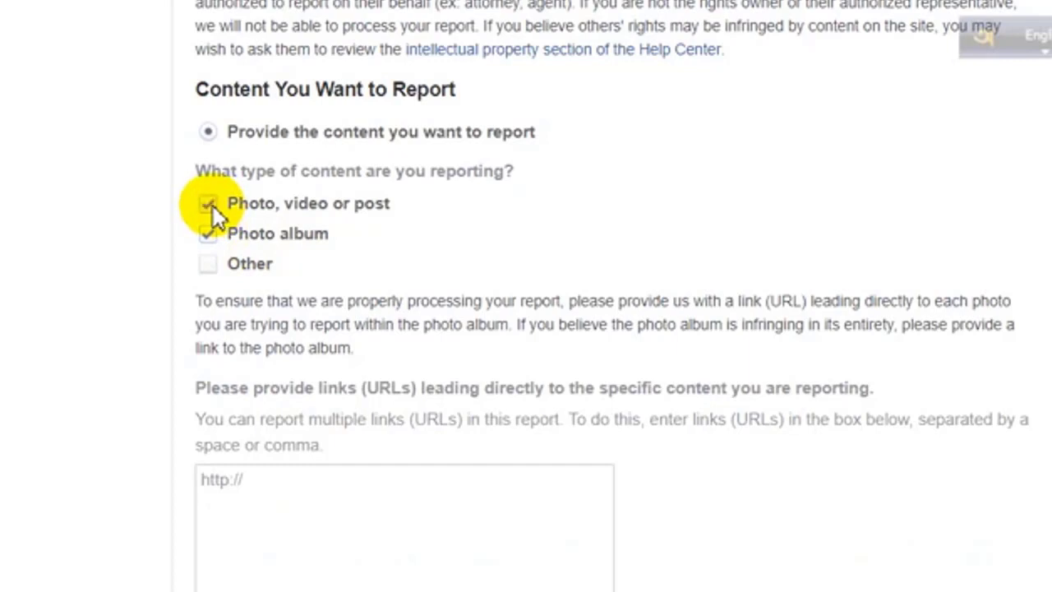
click(207, 267)
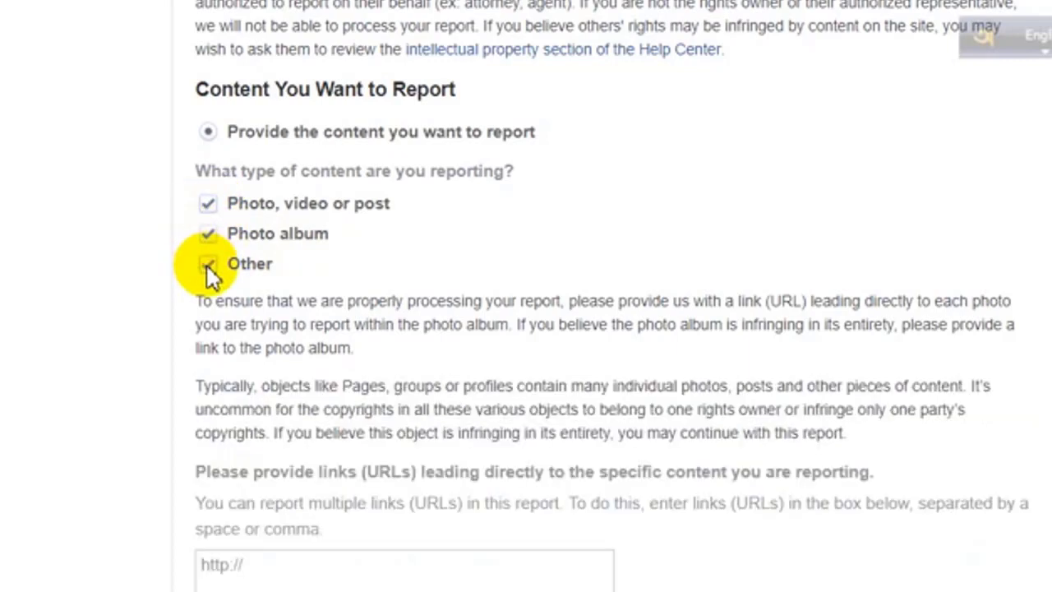
click(208, 271)
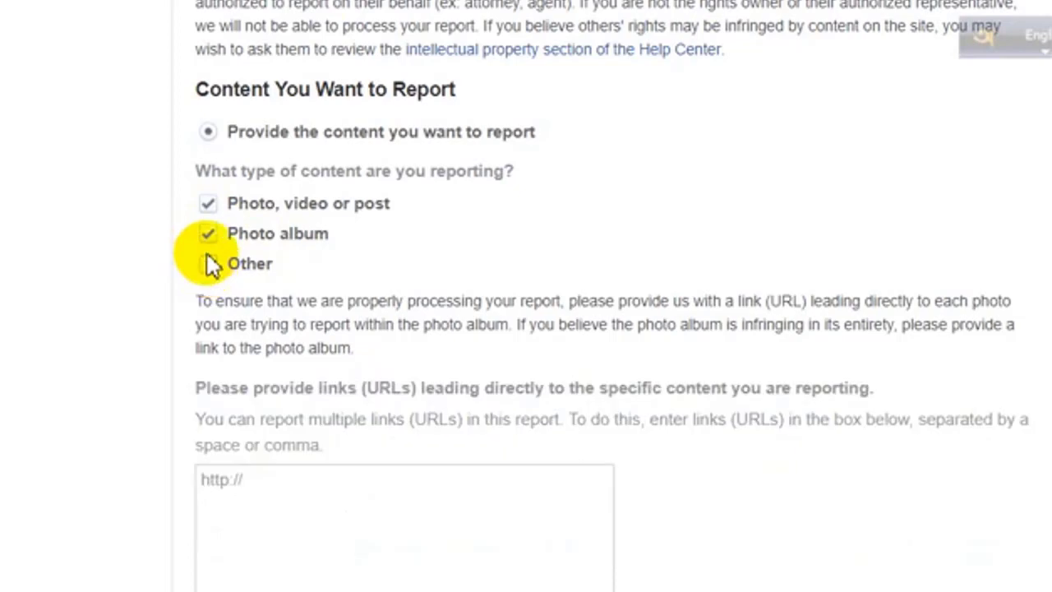
click(210, 240)
Place the text cursor in the box for links (URLs) to the reported content.
scroll(230, 247, down, 5)
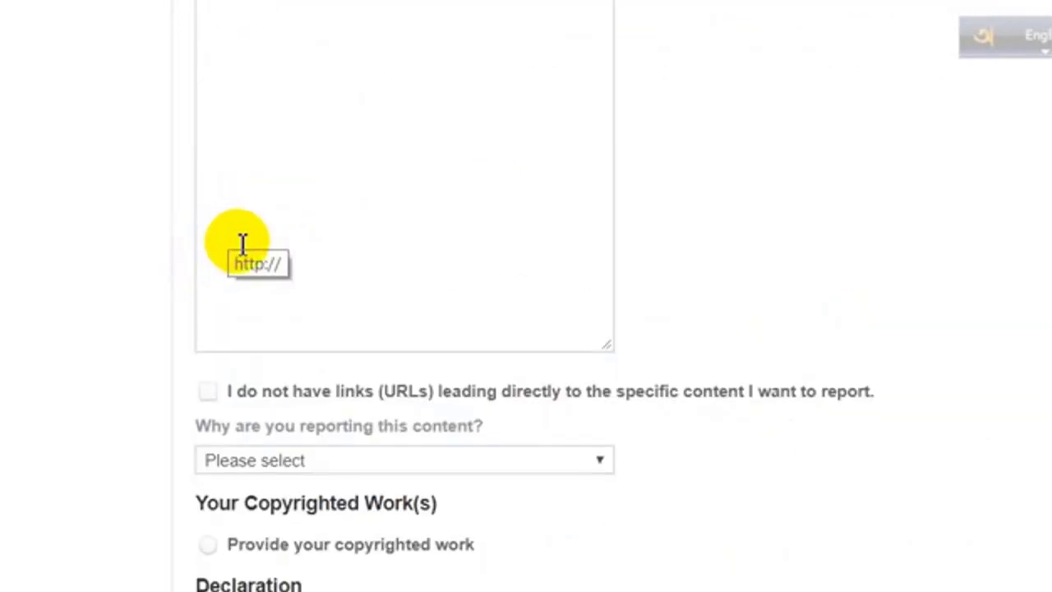
scroll(238, 244, up, 3)
right_click(274, 204)
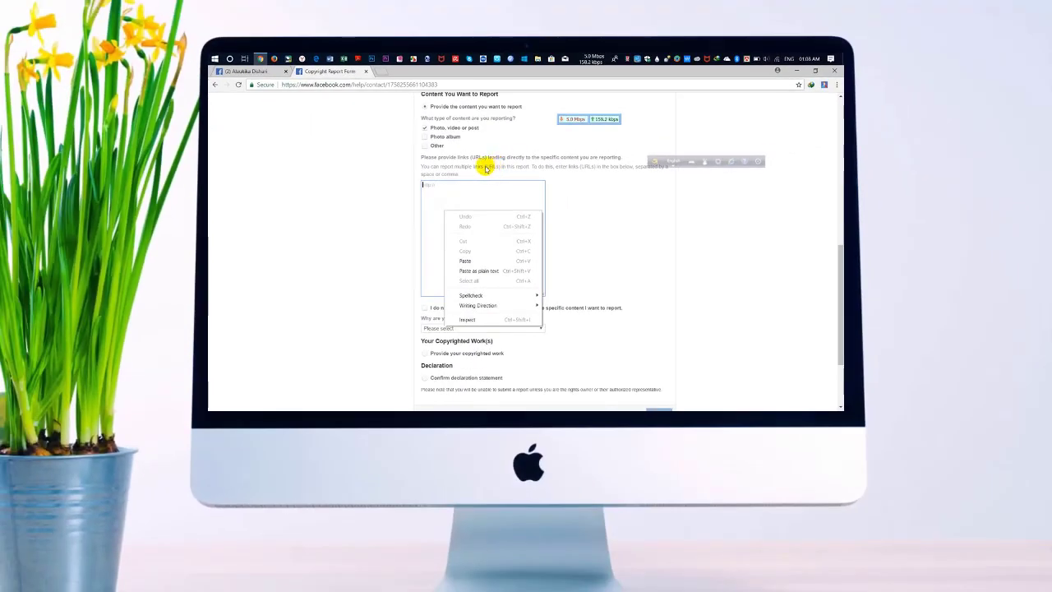
click(420, 115)
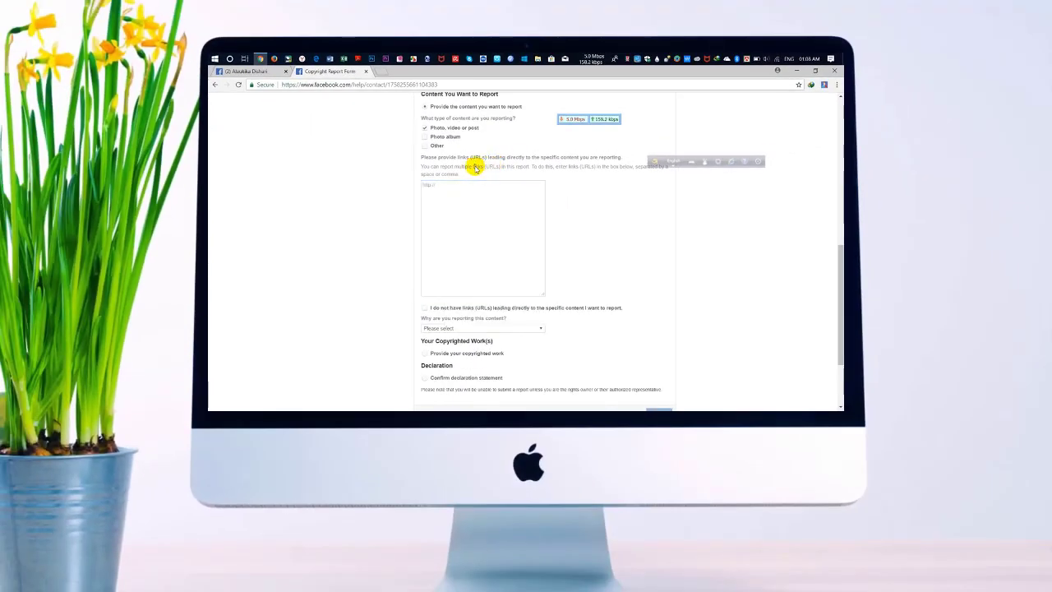
click(427, 192)
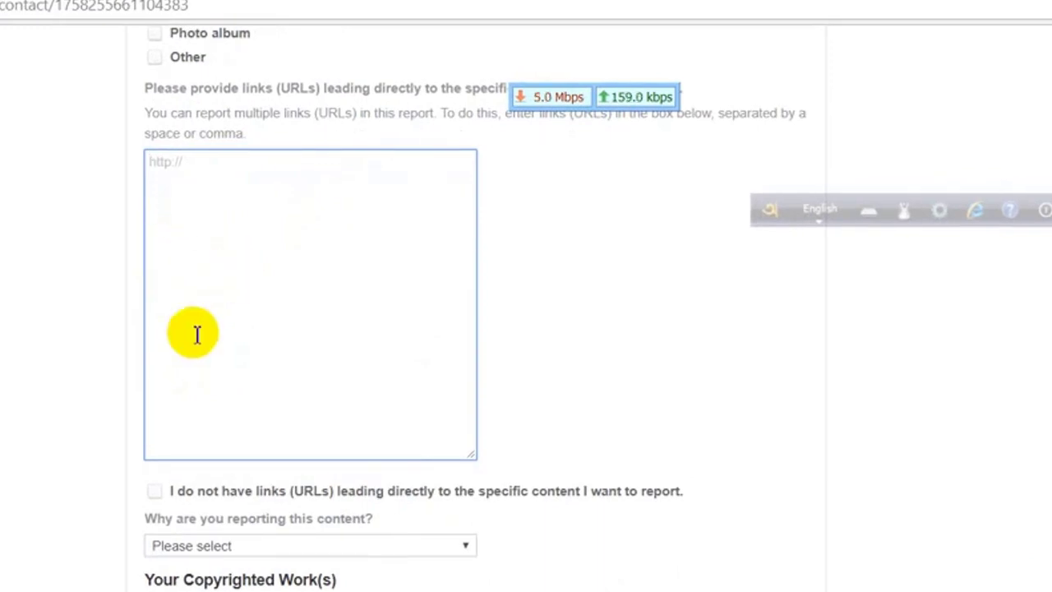
Set the reason for reporting this content to "Other".
scroll(220, 332, down, 3)
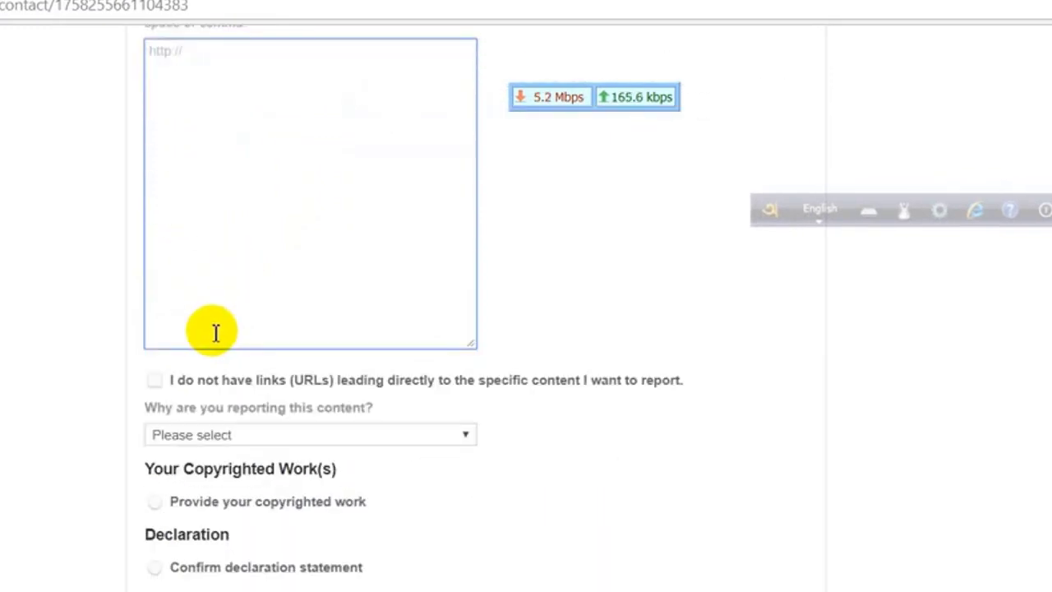
scroll(211, 337, down, 2)
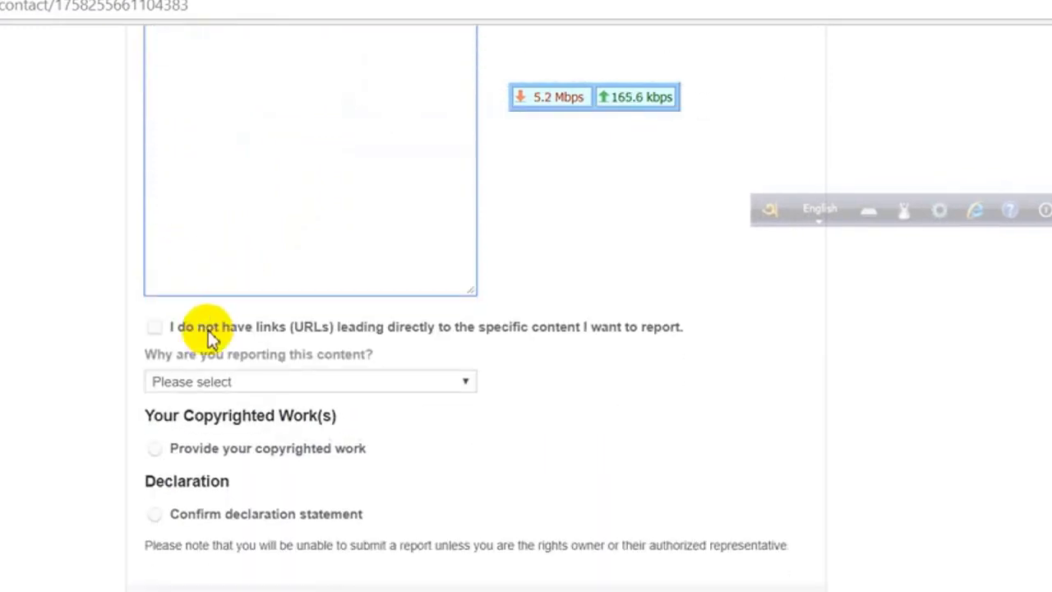
click(188, 386)
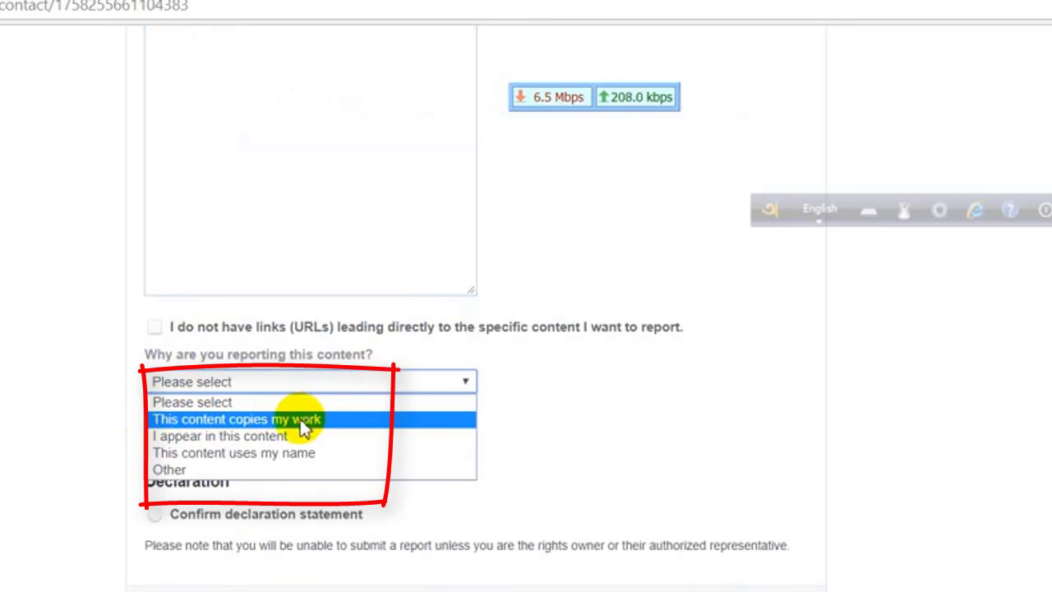
click(162, 473)
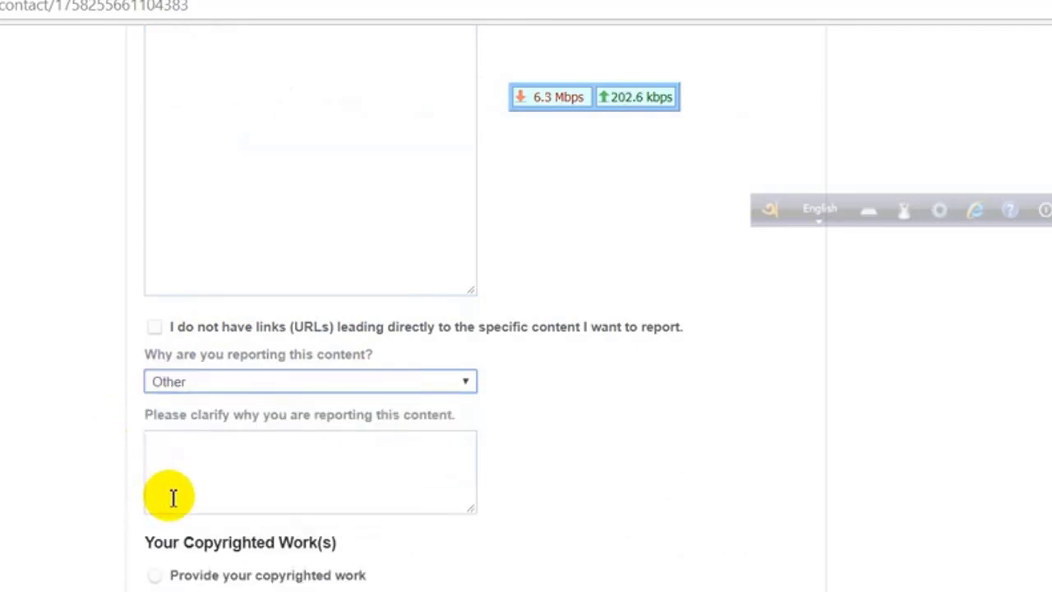
scroll(172, 495, up, 6)
scroll(177, 497, down, 6)
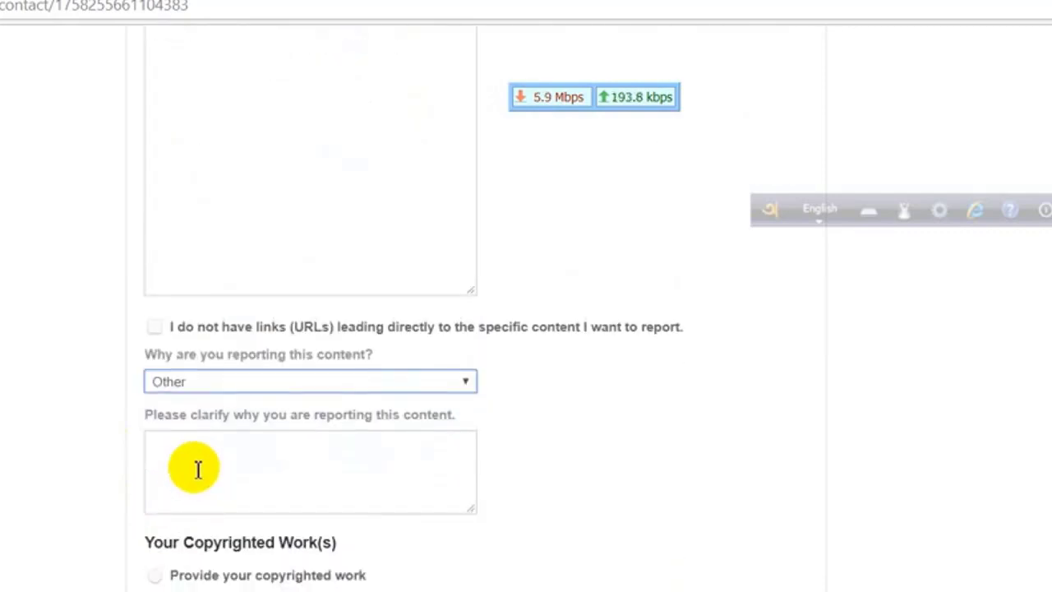
Place the text cursor in the box for clarifying why the content is being reported.
click(192, 467)
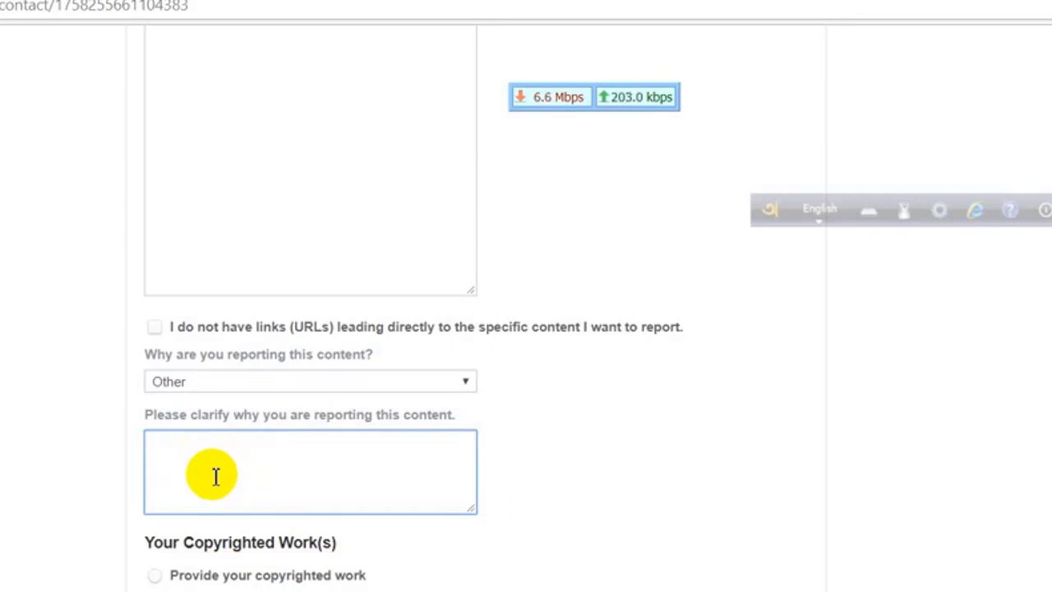
right_click(185, 474)
click(158, 446)
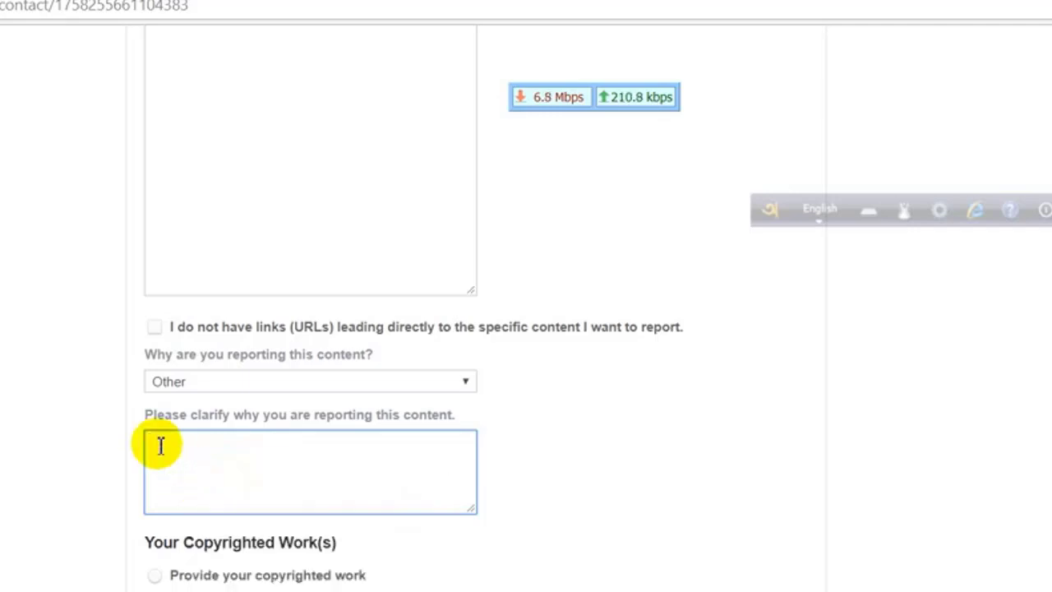
Choose to provide your copyrighted work and open the options describing the original work.
scroll(206, 521, down, 2)
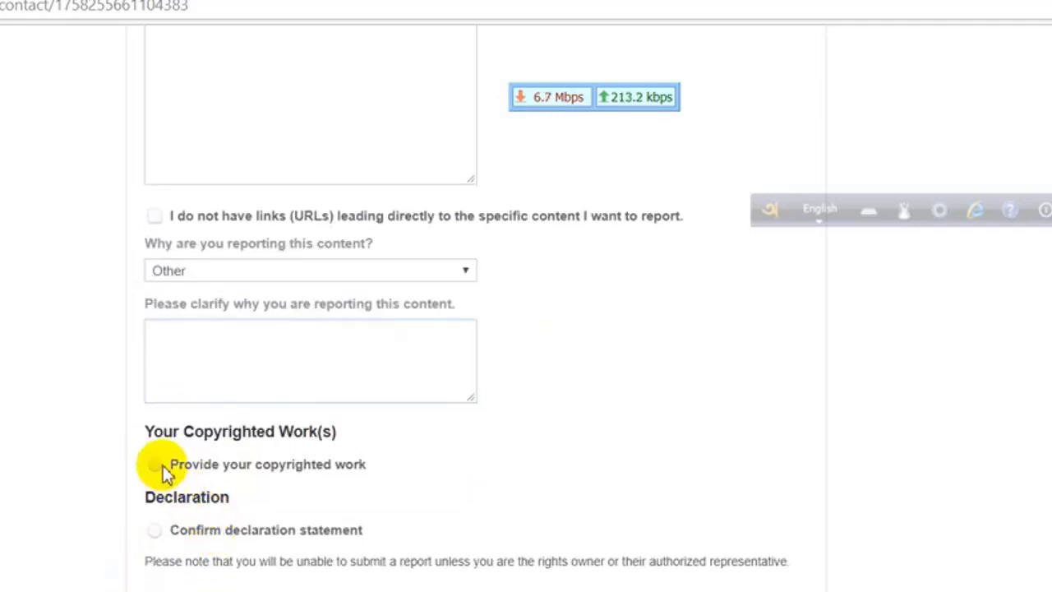
click(167, 466)
scroll(175, 465, down, 4)
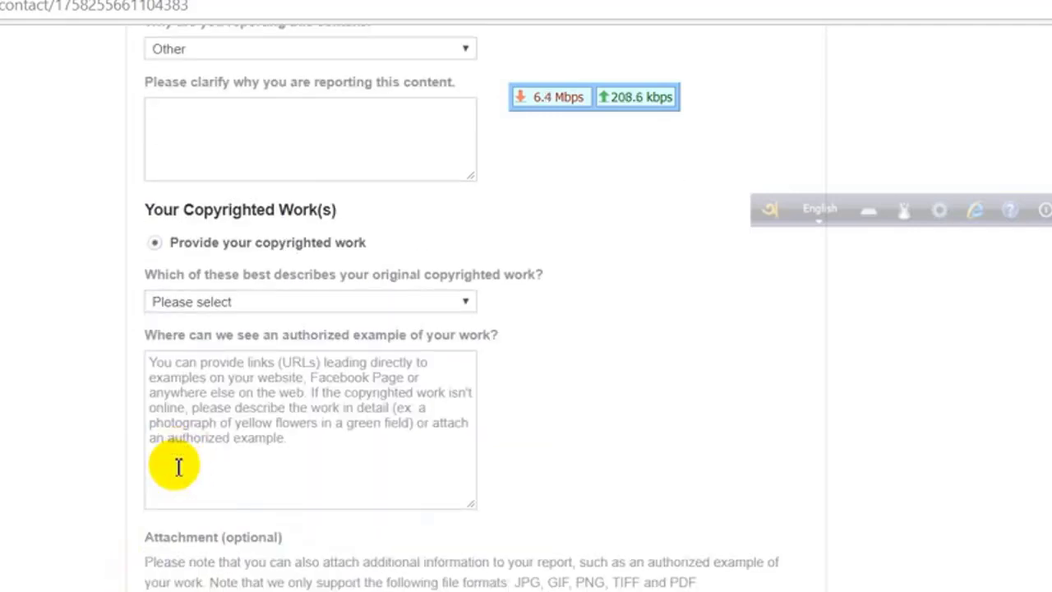
click(211, 301)
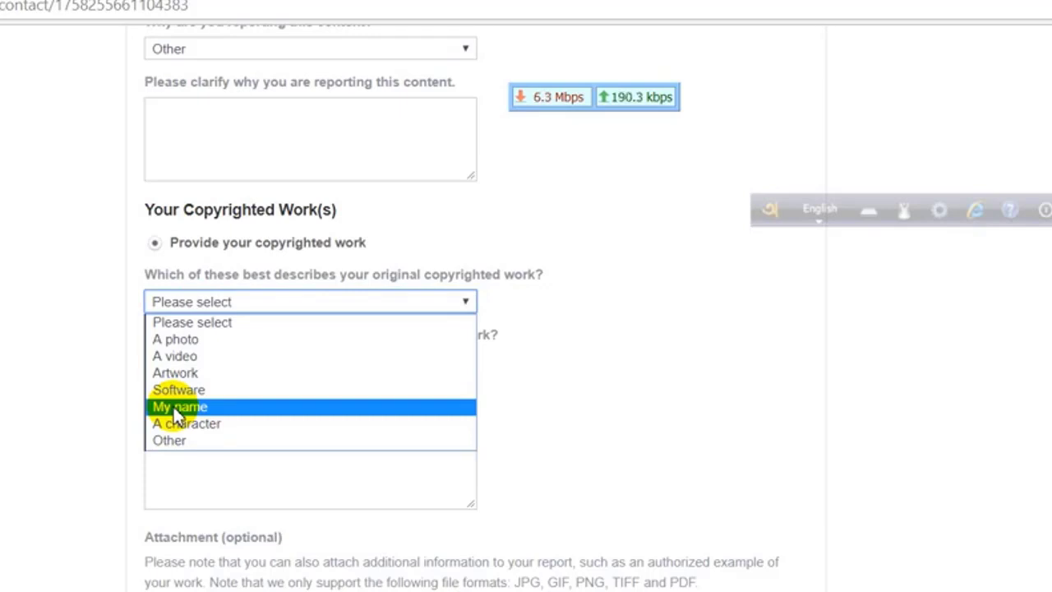
key(a)
key(r)
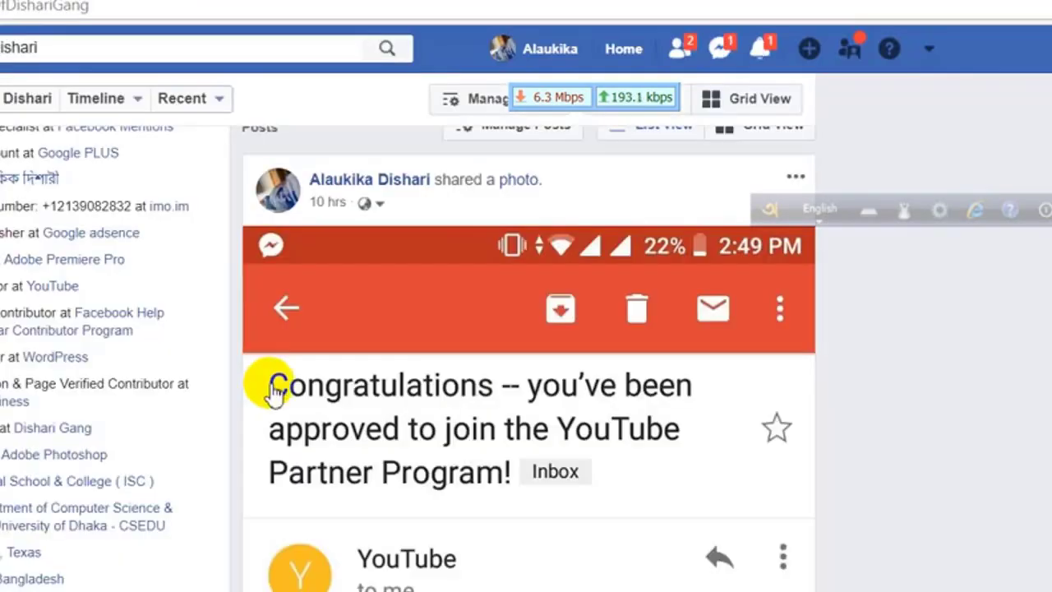
On the Facebook timeline, copy the profile name from the shared post and search for people with that name.
drag(302, 179, 419, 189)
right_click(419, 187)
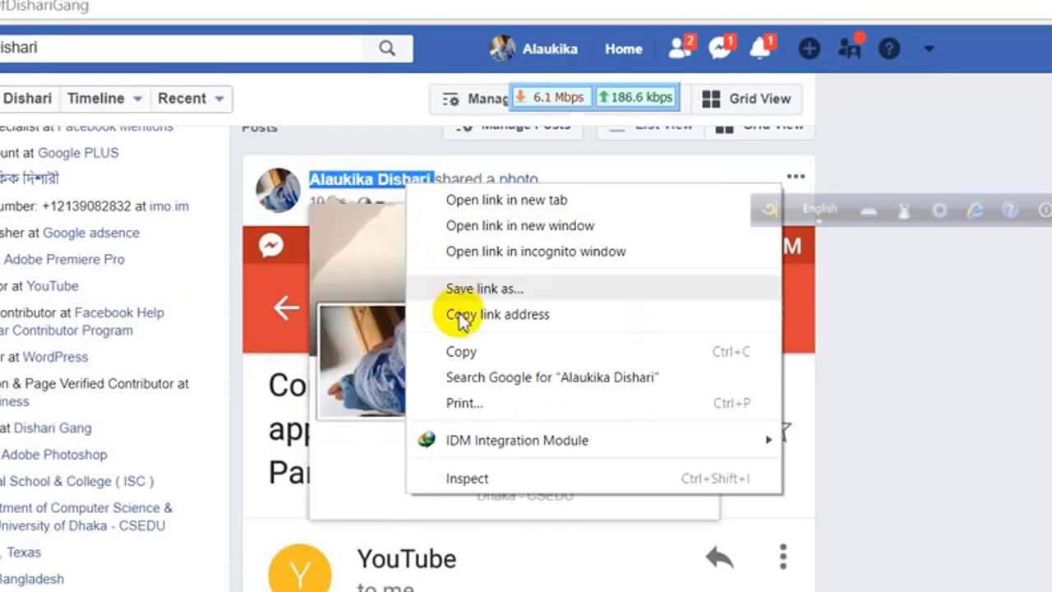
click(454, 353)
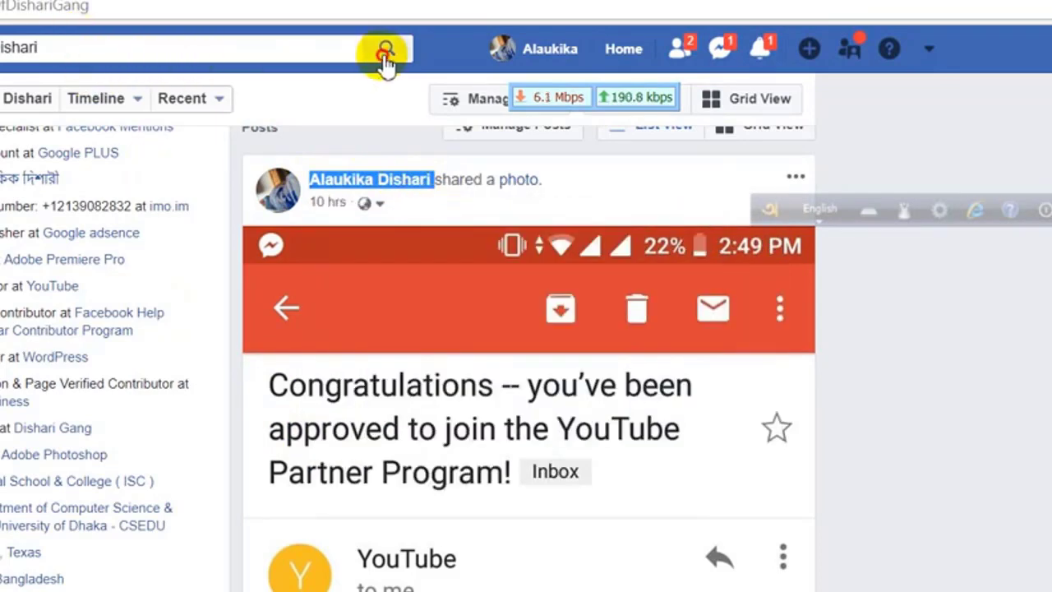
click(384, 51)
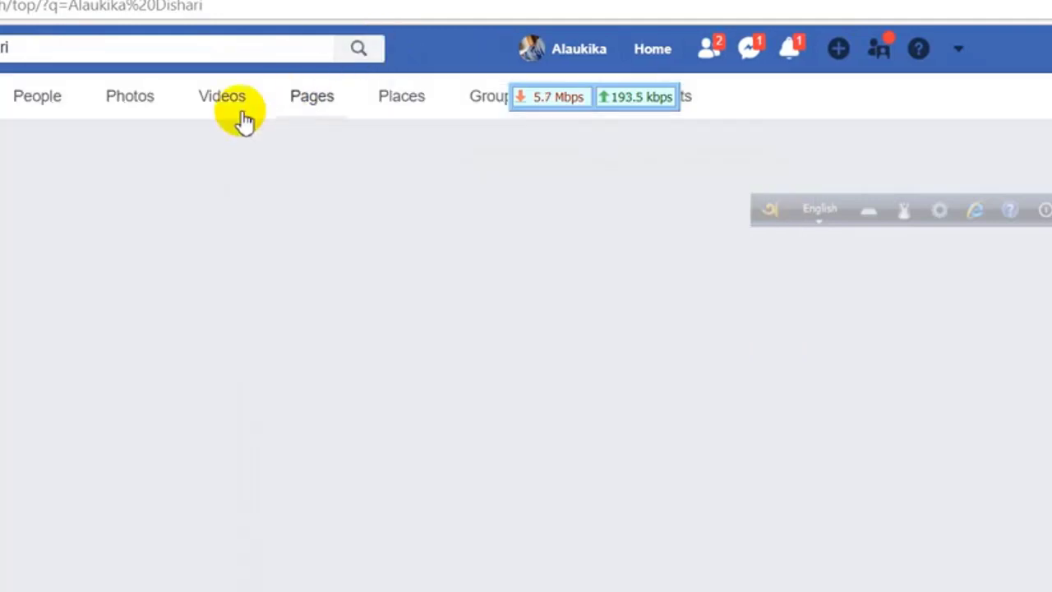
click(36, 99)
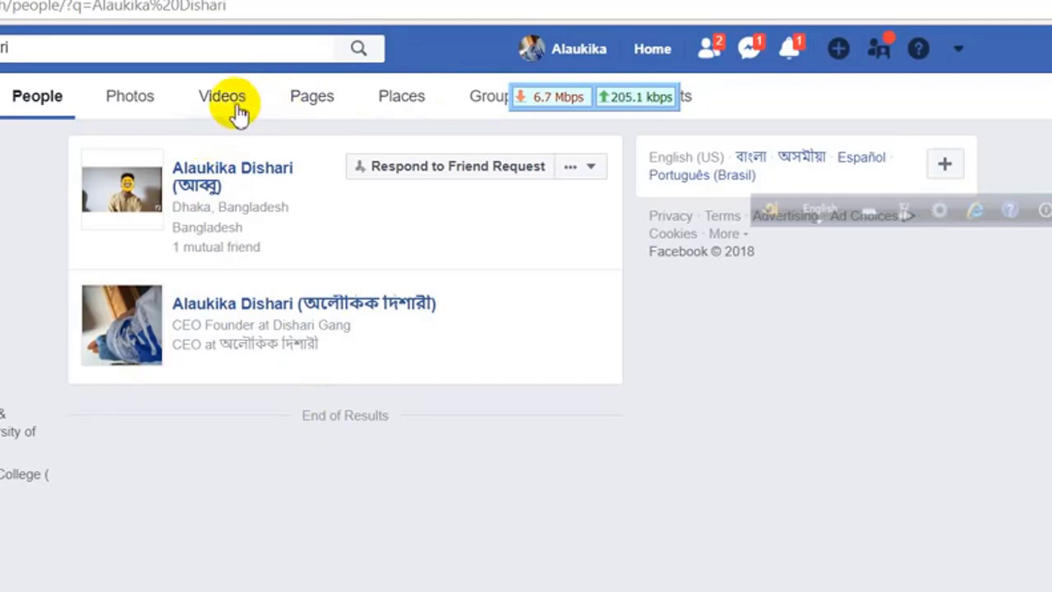
click(52, 105)
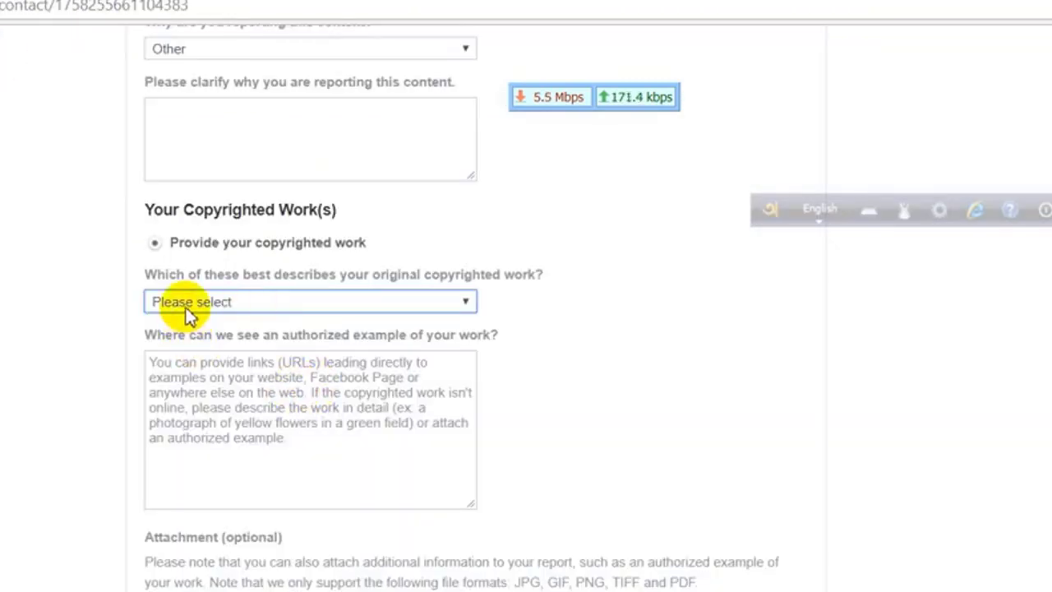
In the copyright report form, describe the original work as "Other" and place the text cursor in its description box.
click(188, 301)
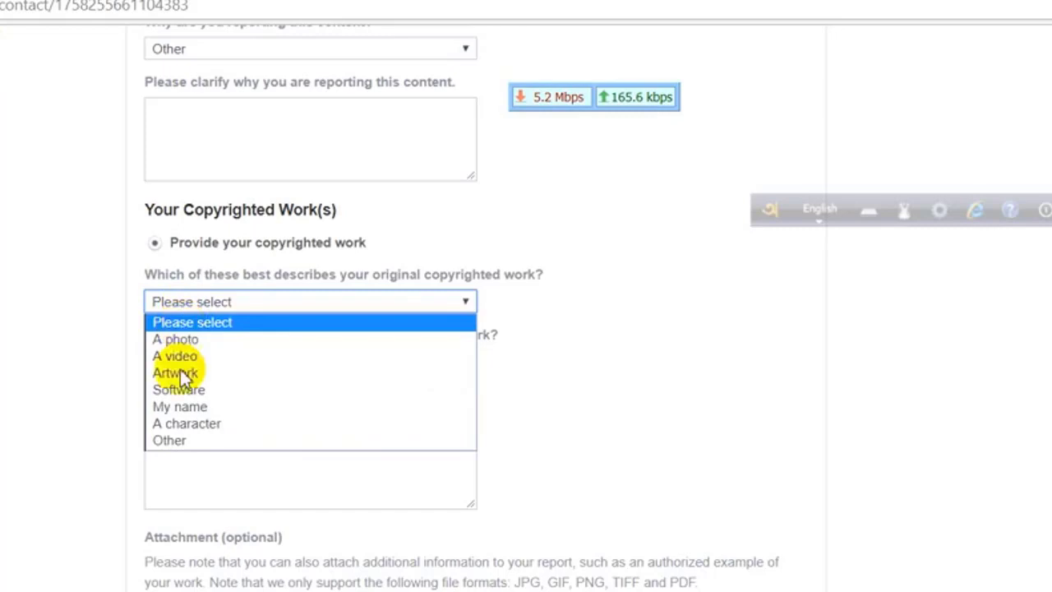
click(175, 437)
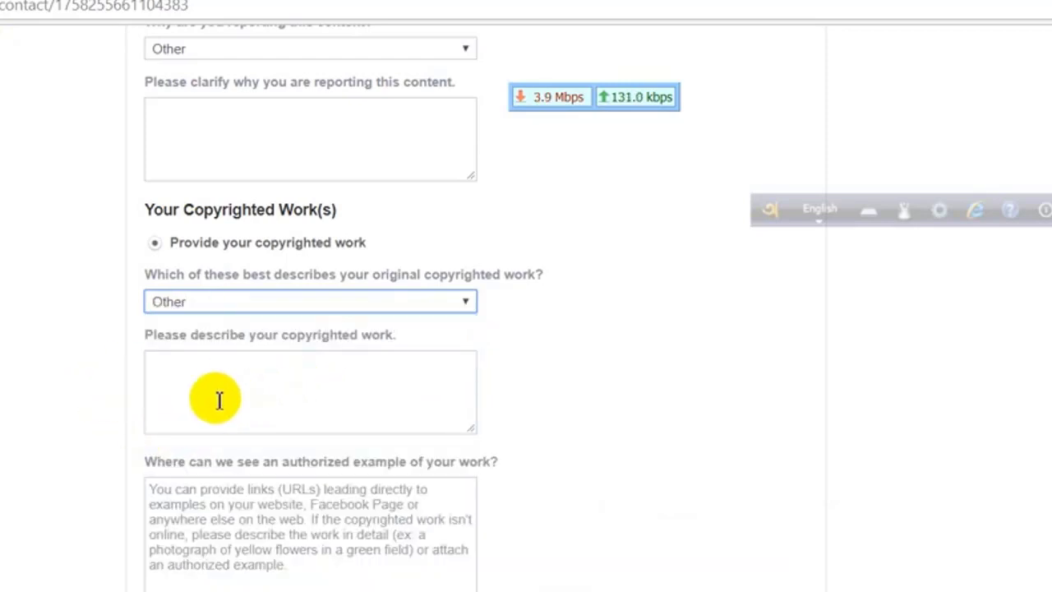
drag(141, 337, 394, 349)
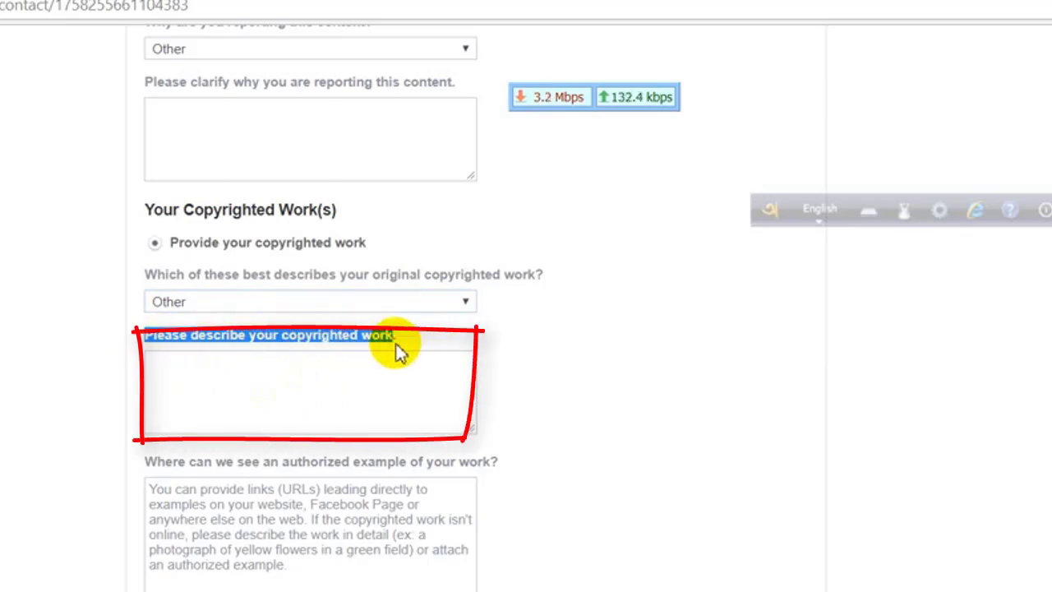
click(284, 380)
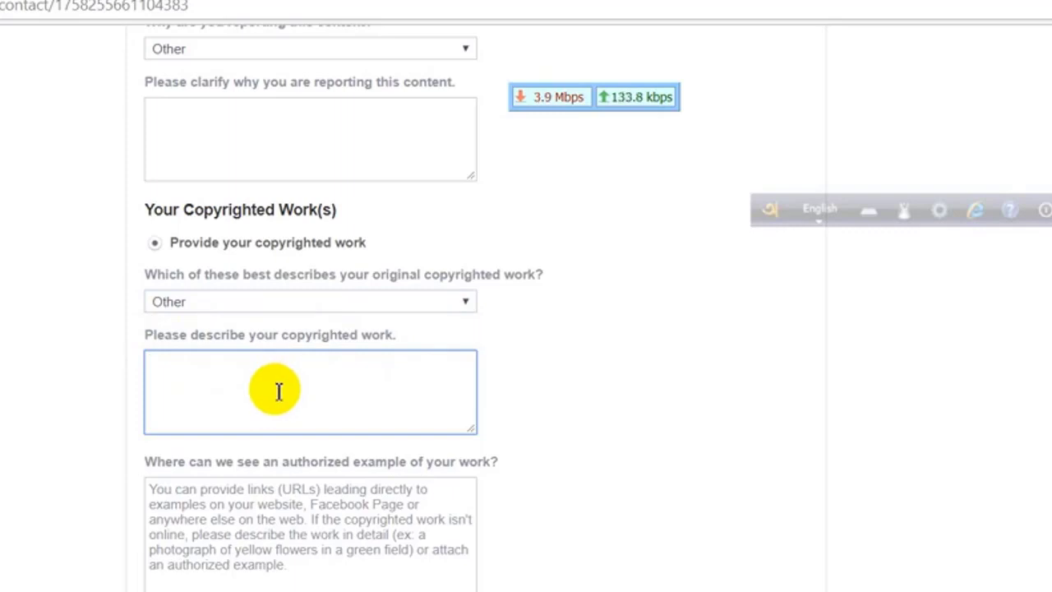
Highlight the question about an authorized example of the work and place the text cursor in its answer box.
click(189, 528)
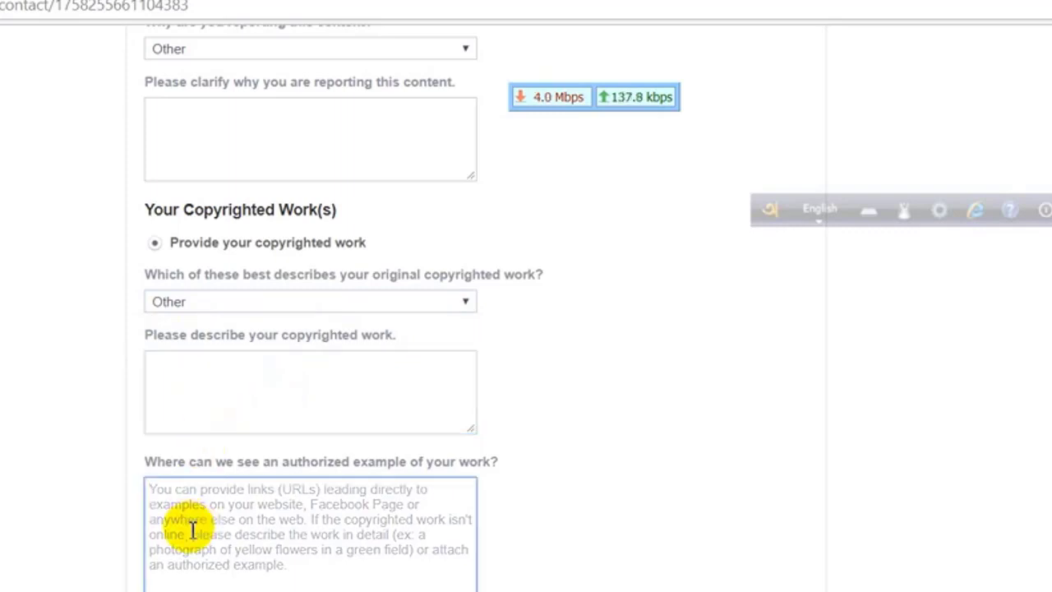
drag(148, 466, 503, 465)
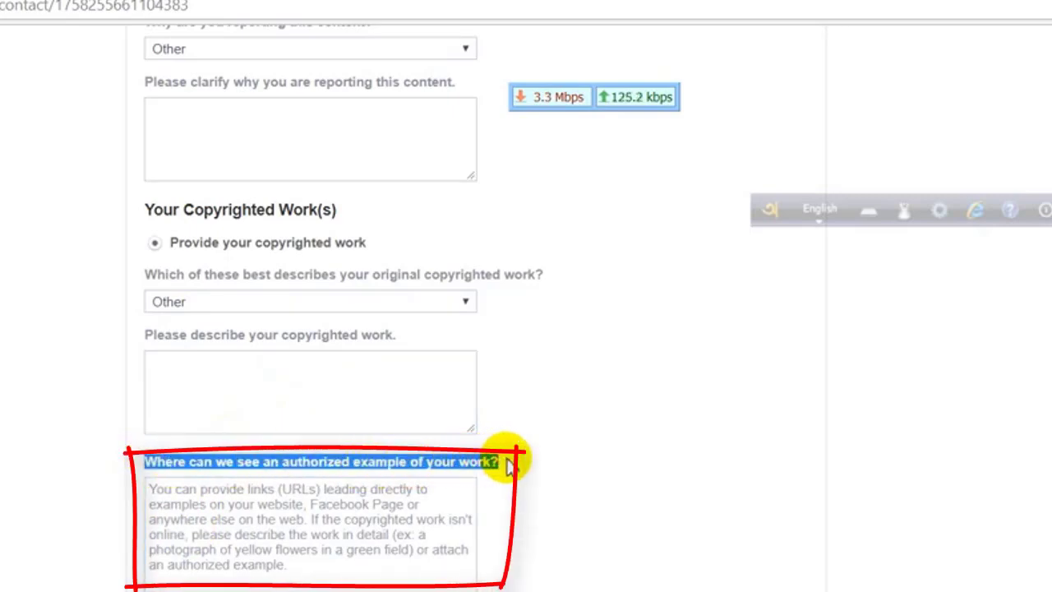
click(252, 526)
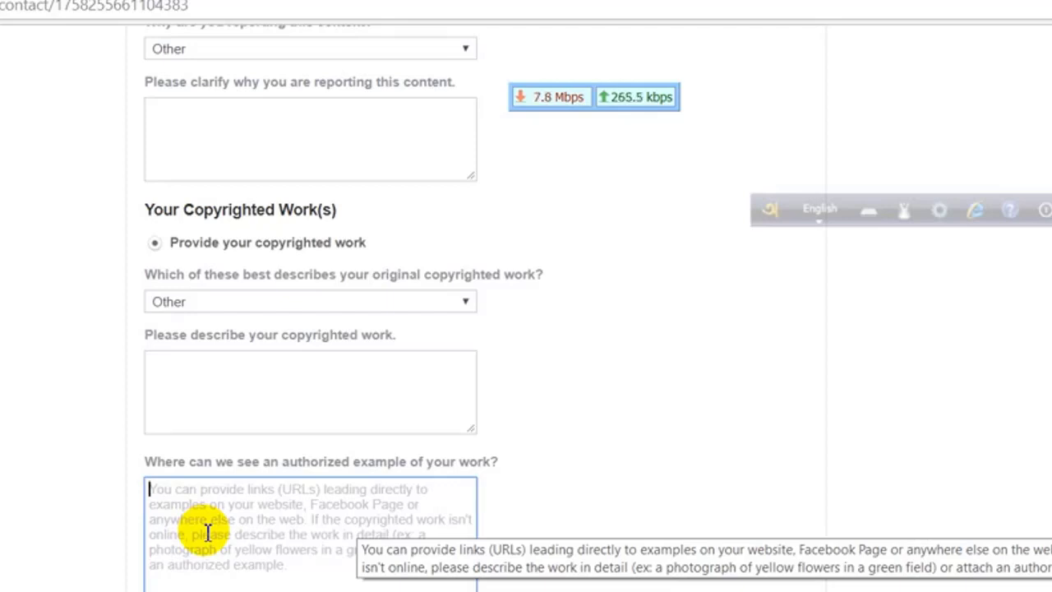
scroll(225, 535, up, 1)
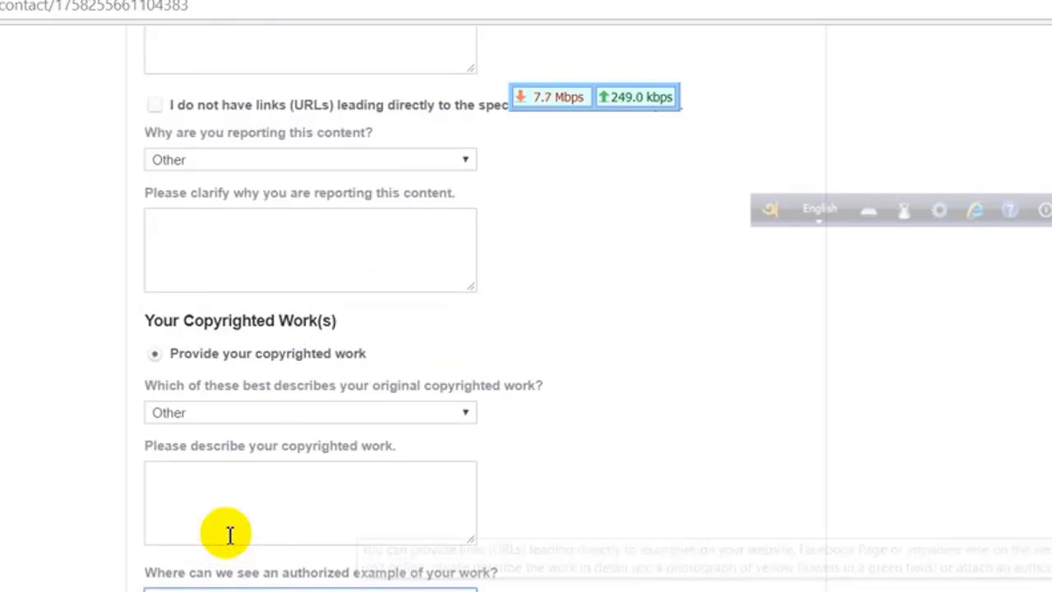
scroll(228, 535, up, 3)
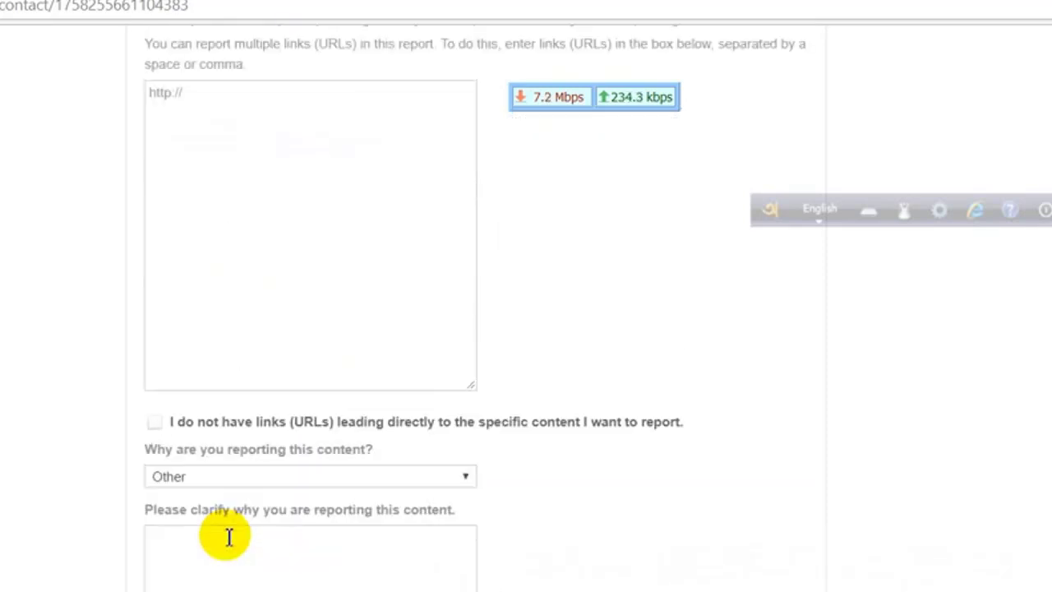
scroll(244, 589, down, 3)
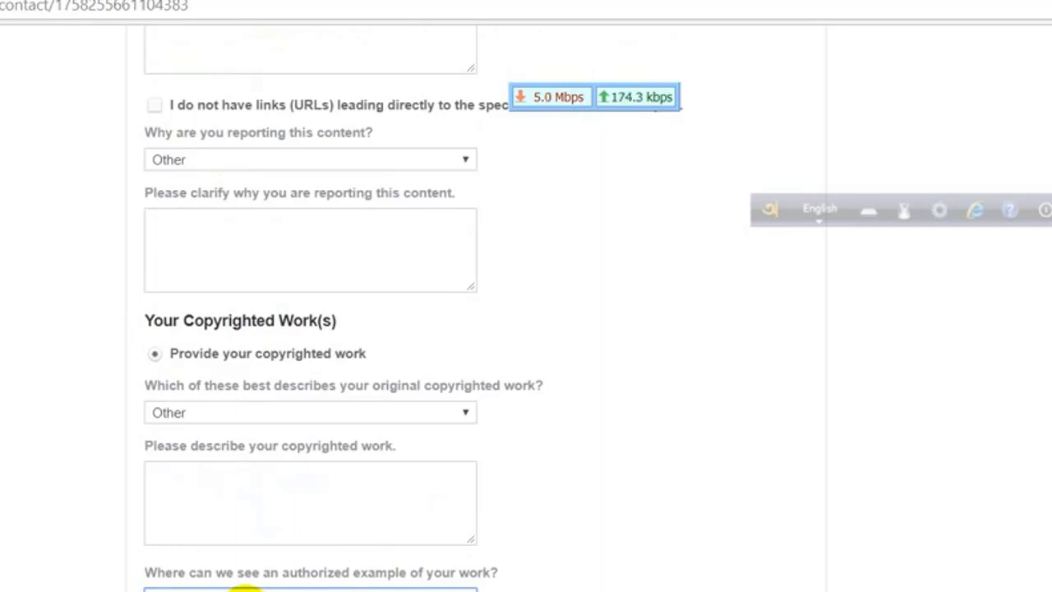
scroll(243, 585, down, 2)
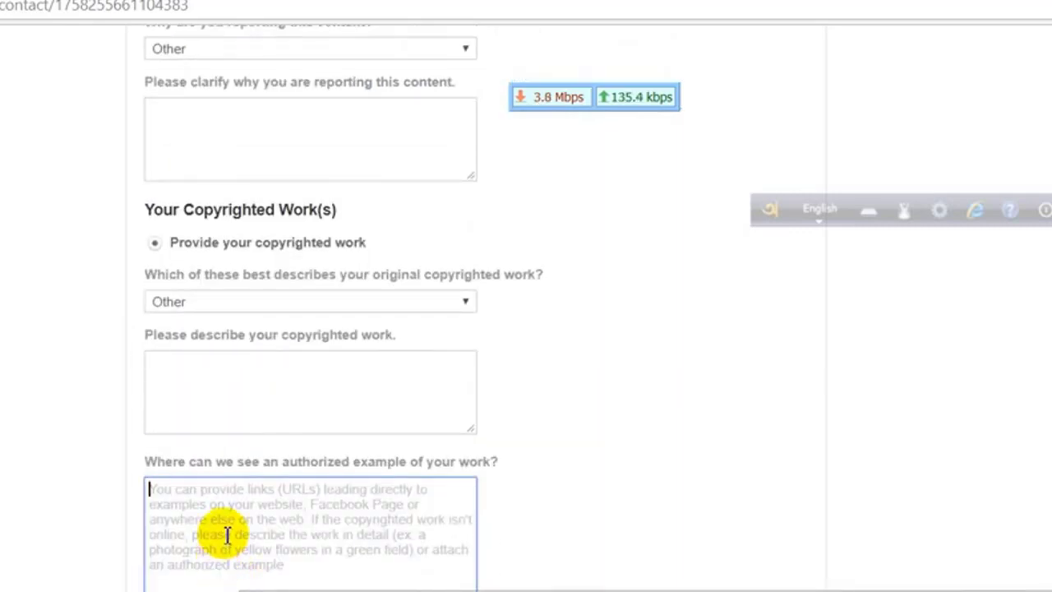
right_click(169, 516)
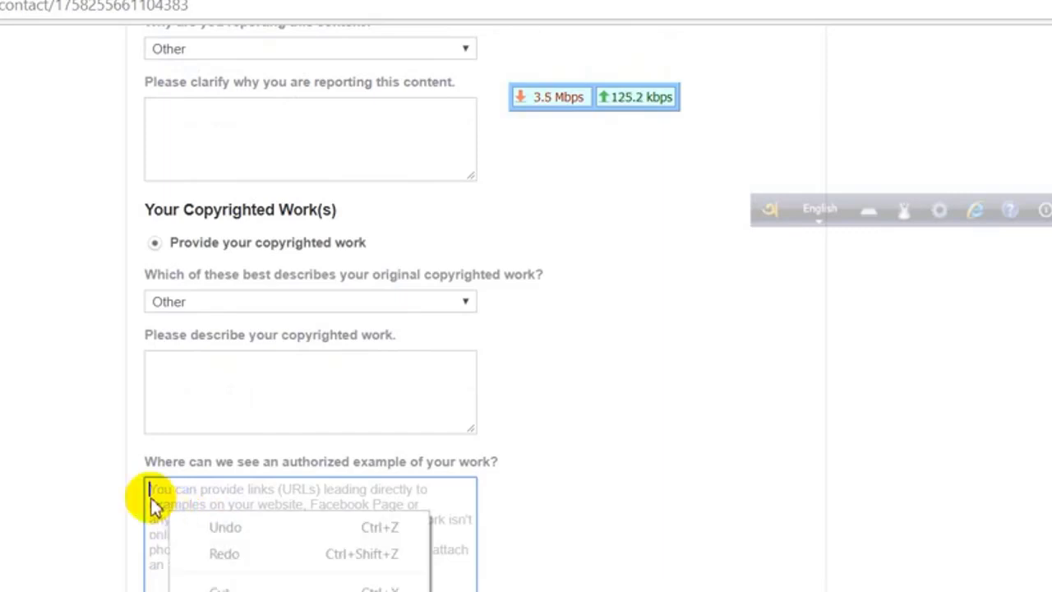
click(154, 499)
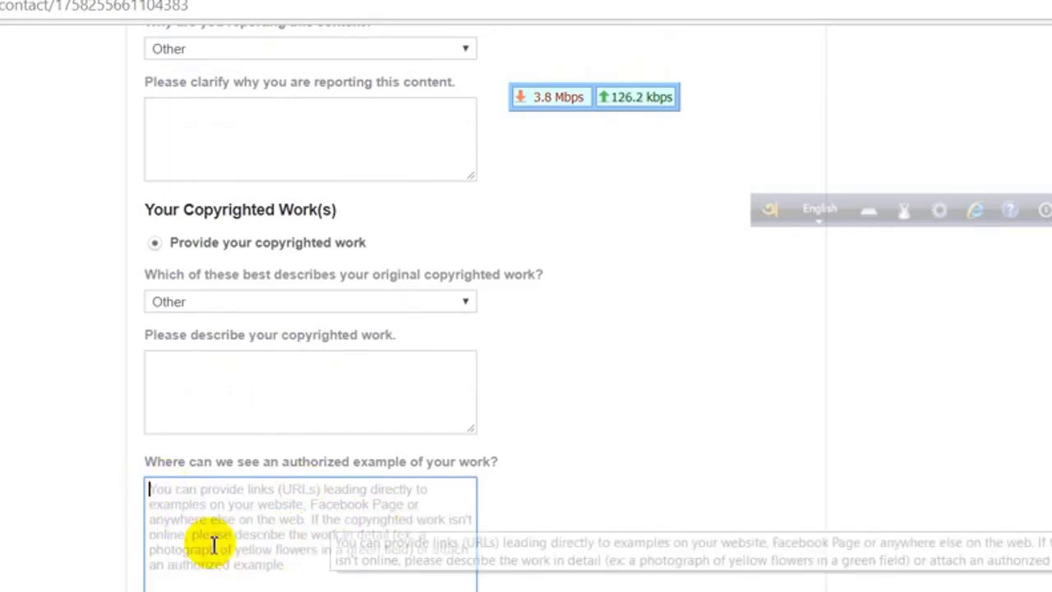
Confirm the declaration statement and return the text cursor to the box describing the copyrighted work.
scroll(211, 545, down, 4)
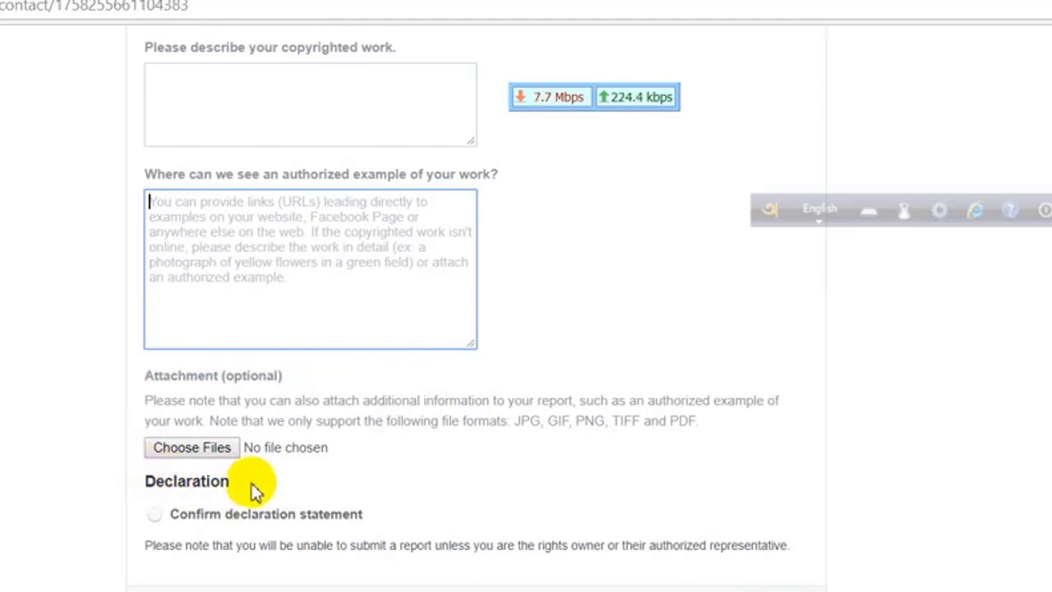
click(170, 513)
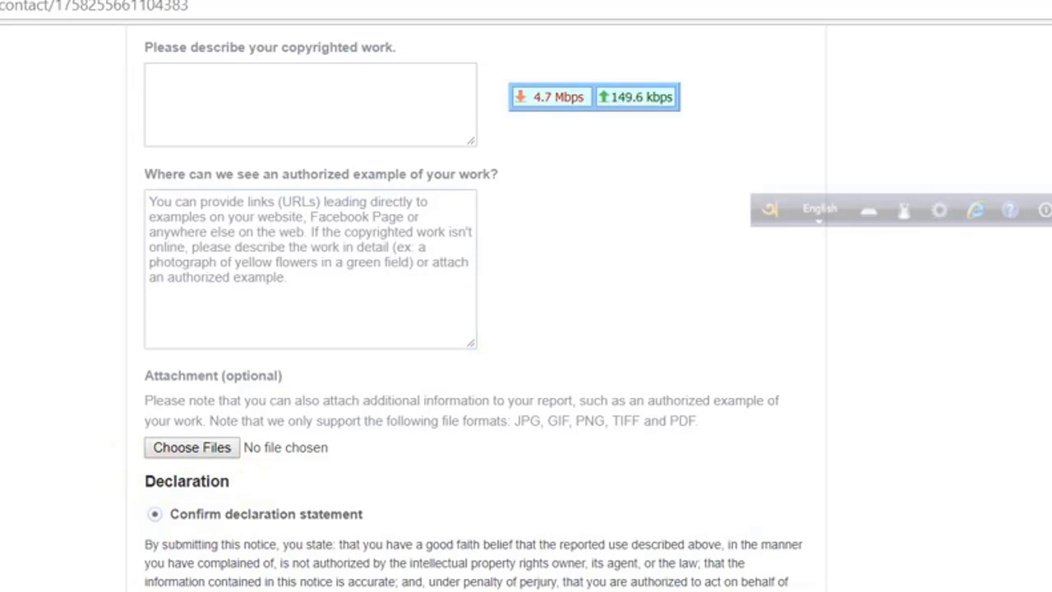
click(279, 302)
click(282, 138)
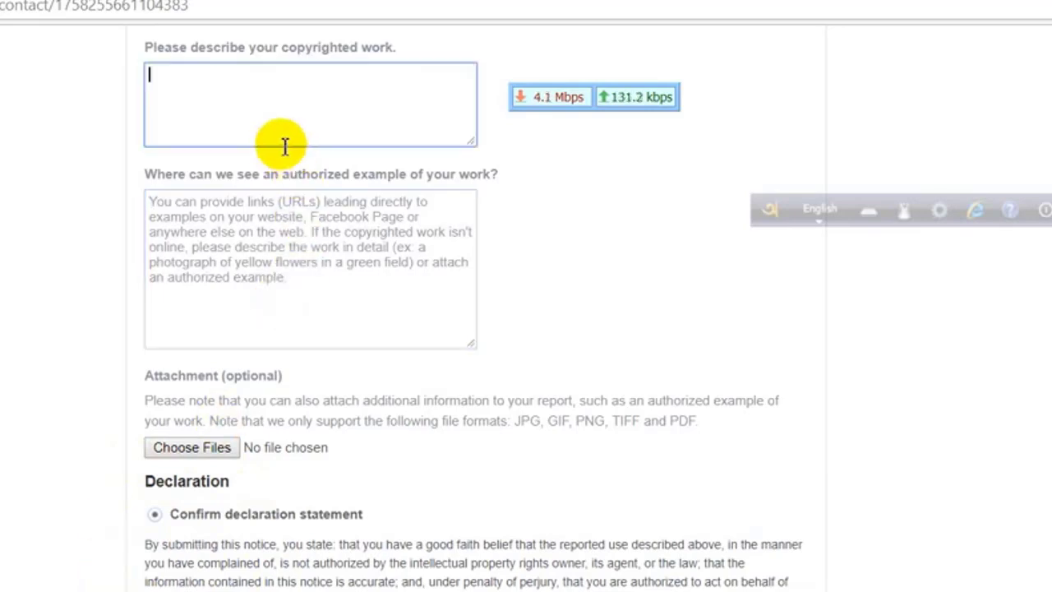
Review the copyright report form from the issue options through the reported content and copyrighted work sections.
scroll(345, 571, up, 4)
scroll(345, 572, up, 3)
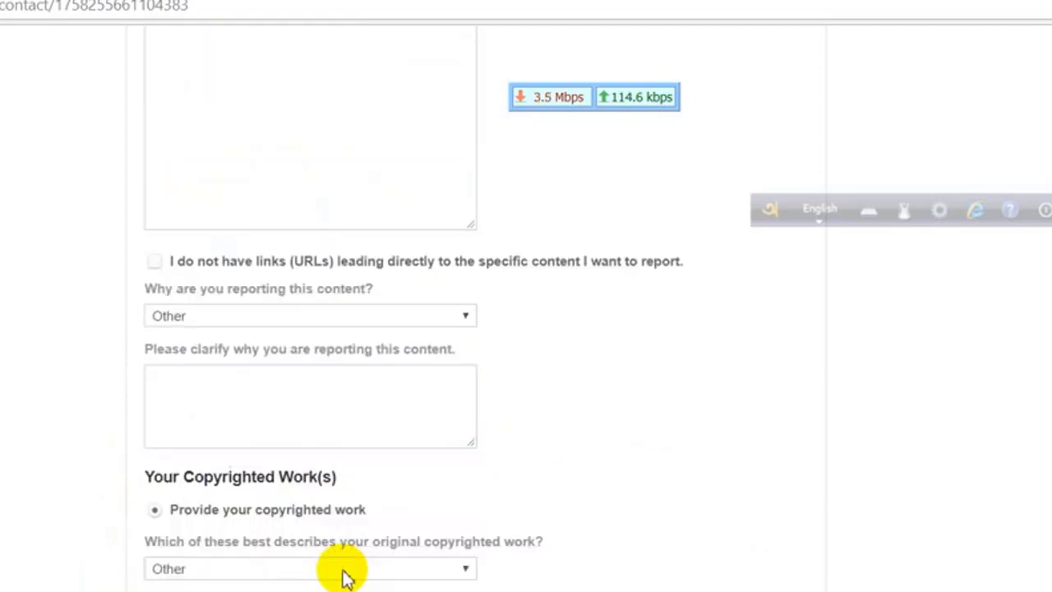
scroll(298, 581, down, 7)
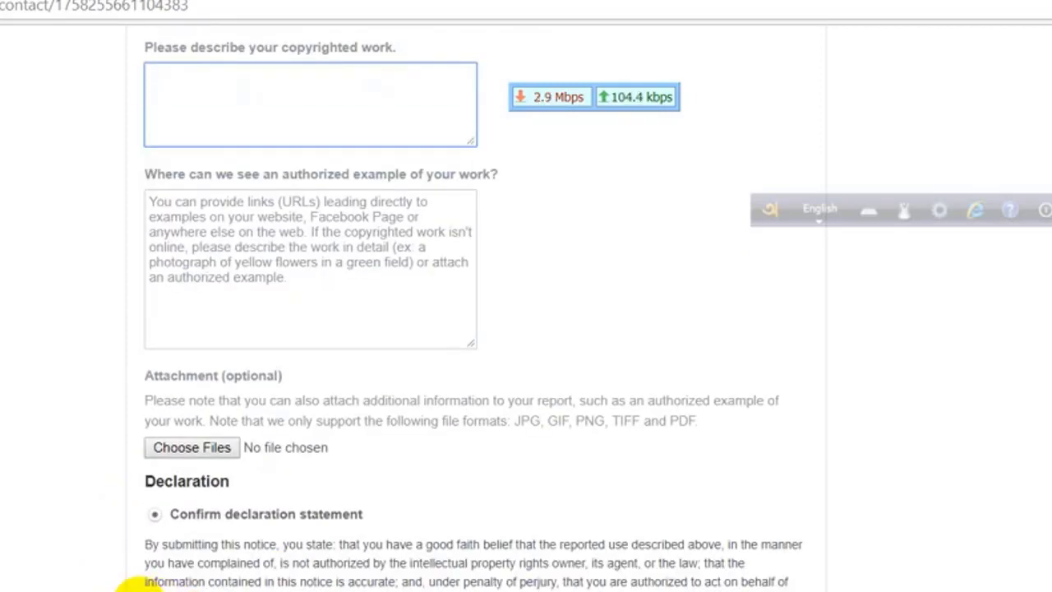
scroll(137, 582, down, 3)
scroll(230, 354, up, 5)
scroll(247, 332, up, 12)
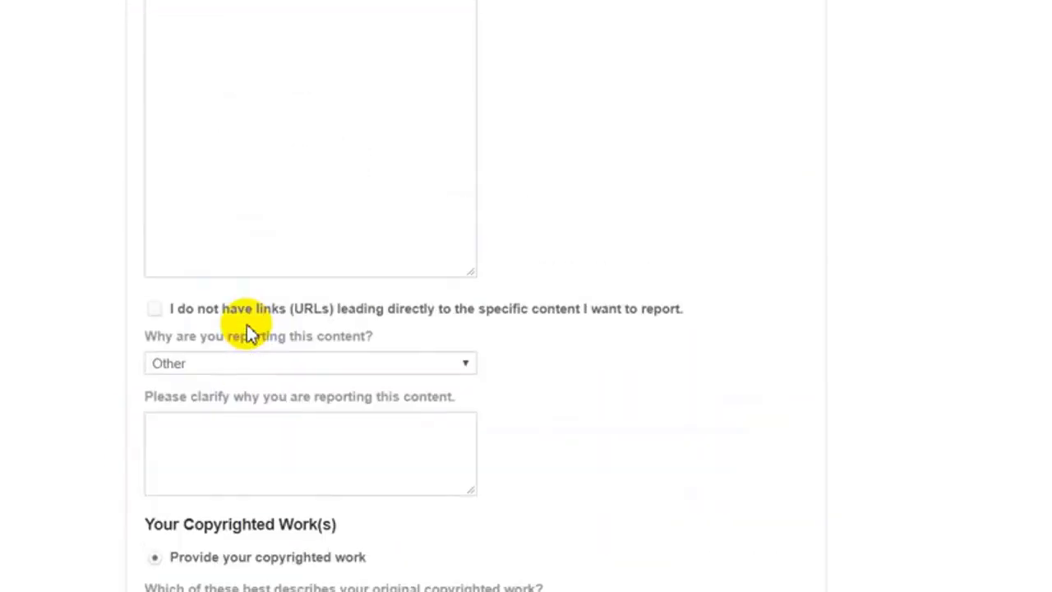
scroll(247, 332, up, 4)
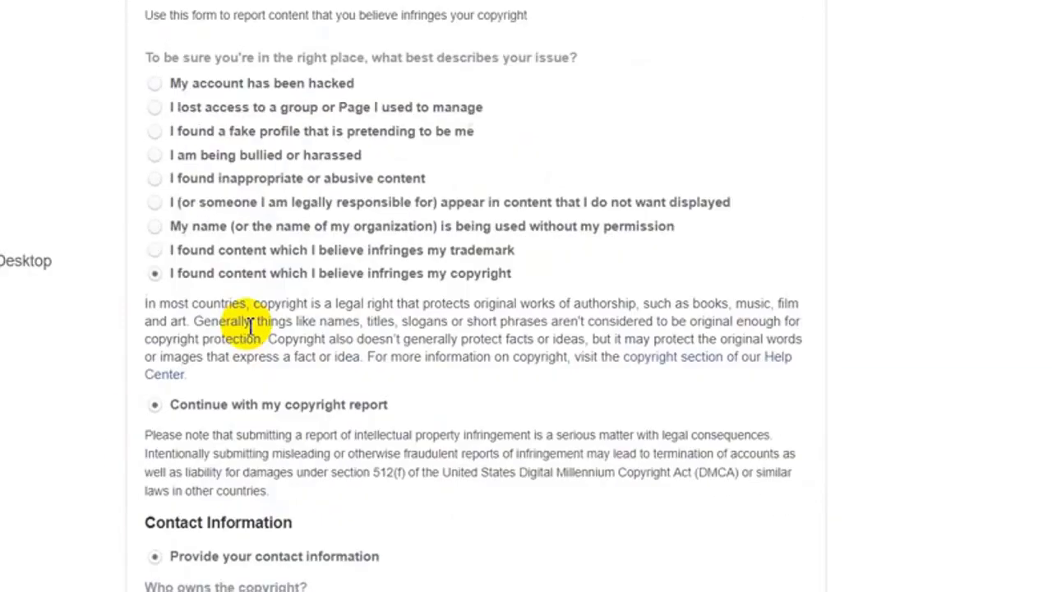
scroll(247, 329, down, 5)
scroll(246, 333, down, 7)
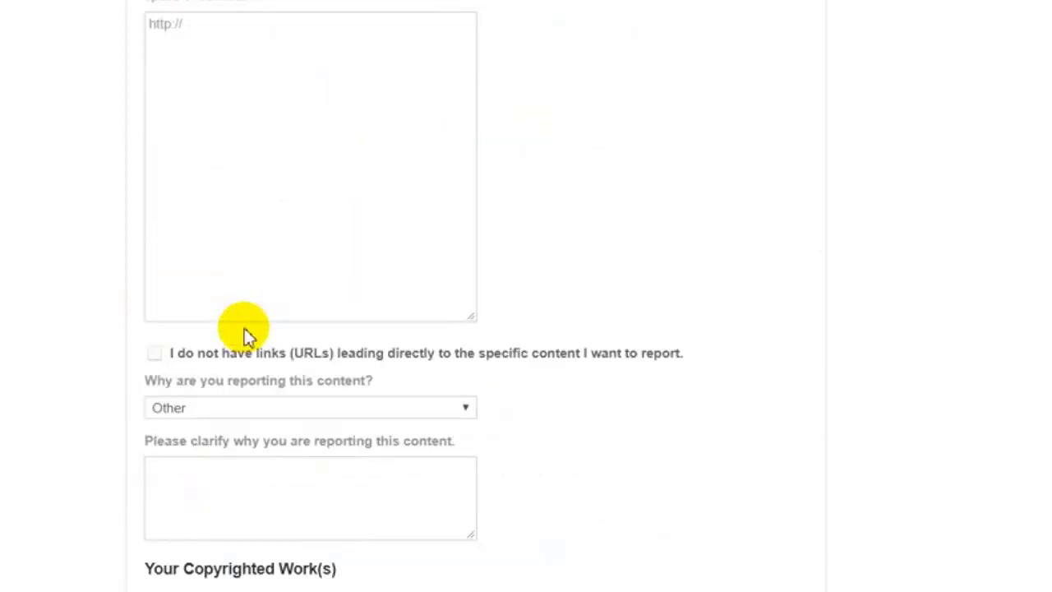
scroll(246, 333, down, 1)
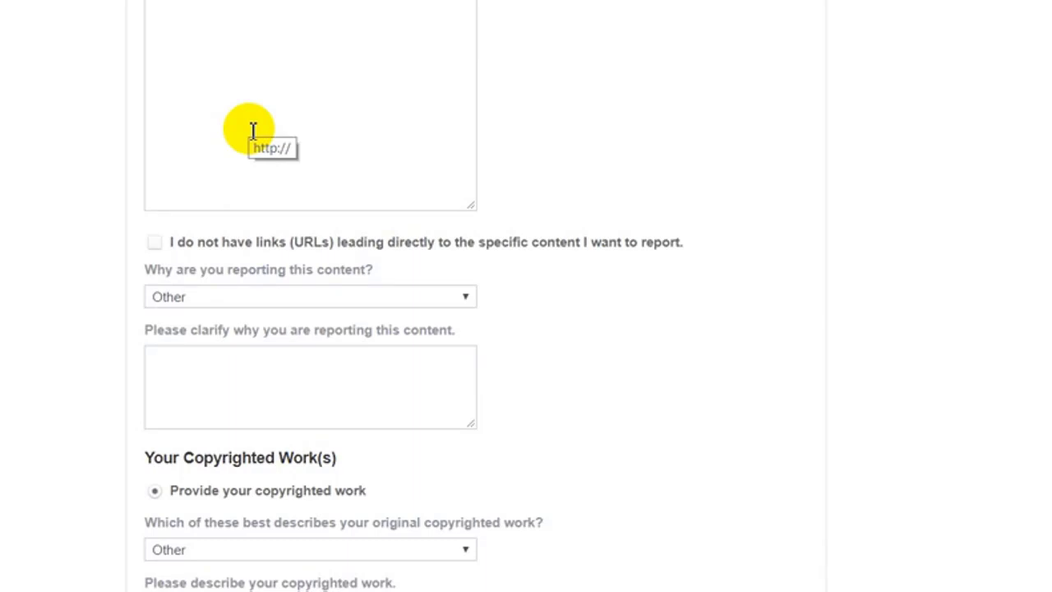
key(Tab)
key(Tab)
key(Tab)
key(Tab)
key(Tab)
key(Tab)
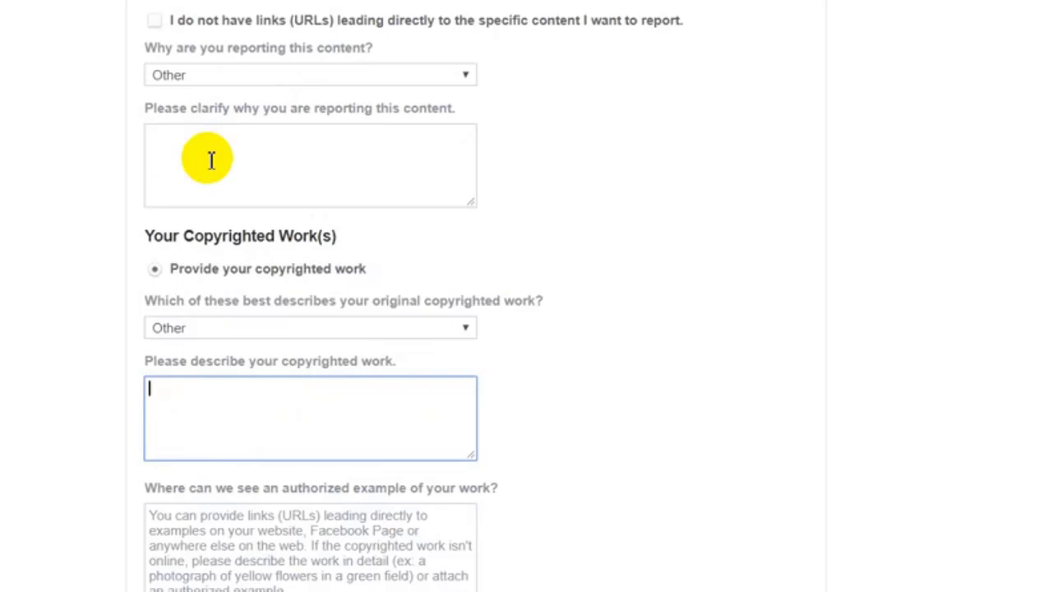
scroll(197, 165, up, 3)
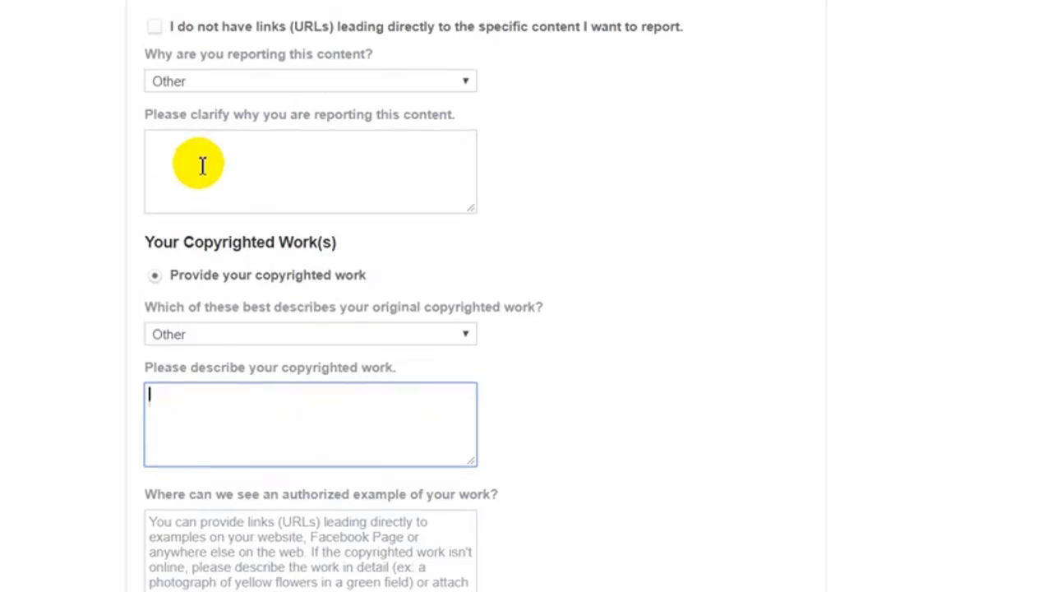
Examine the rest of the copyright form, from the copyrighted work questions through the optional attachment and declaration to the submit area.
scroll(195, 168, down, 4)
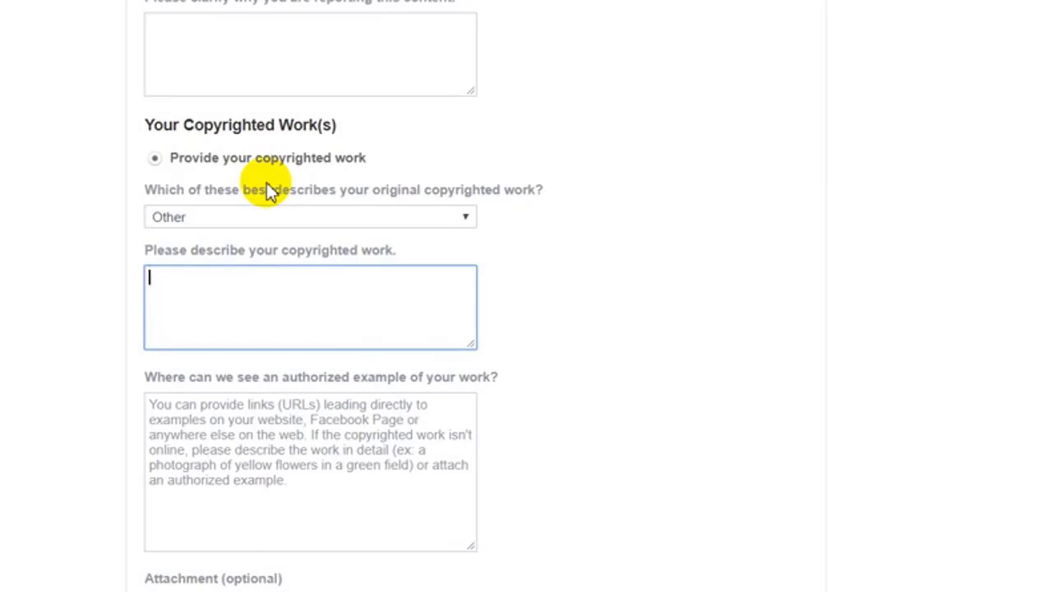
scroll(235, 171, down, 1)
scroll(230, 167, down, 1)
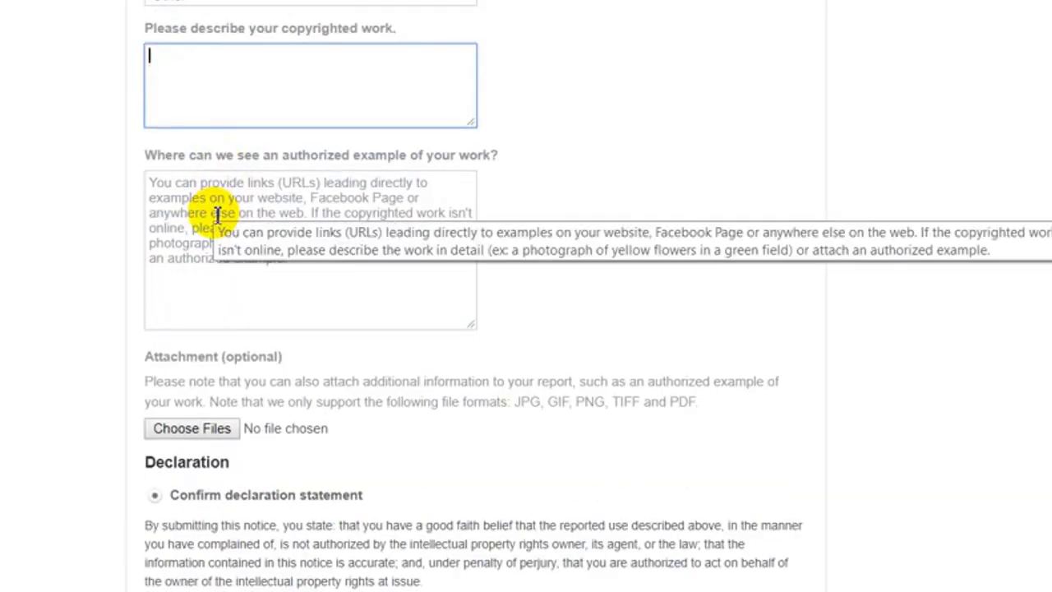
scroll(187, 191, down, 3)
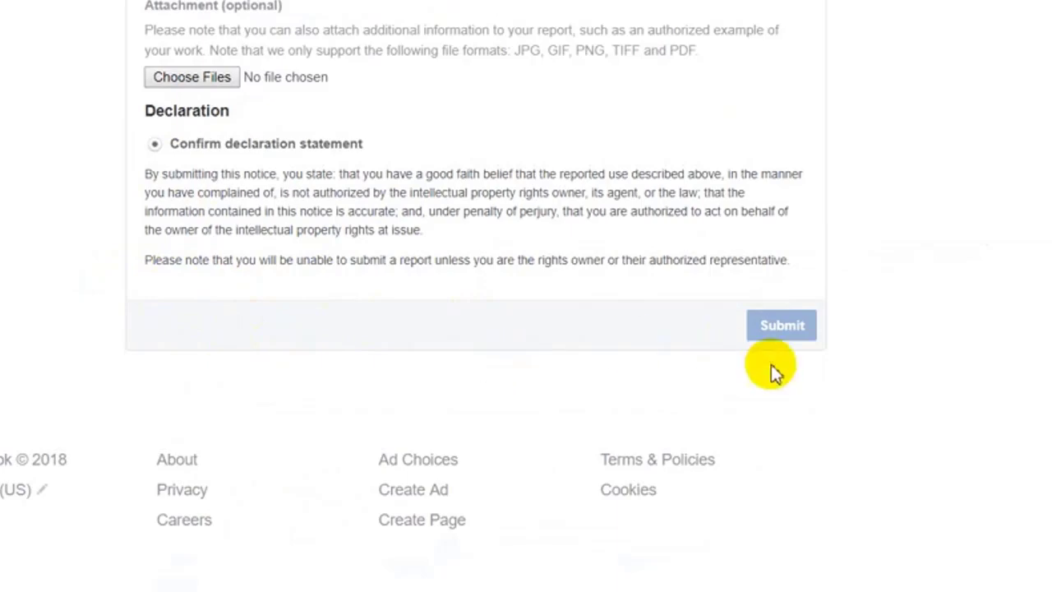
Leave the copyright report form unsubmitted and minimize the browser window to the desktop.
scroll(516, 336, up, 10)
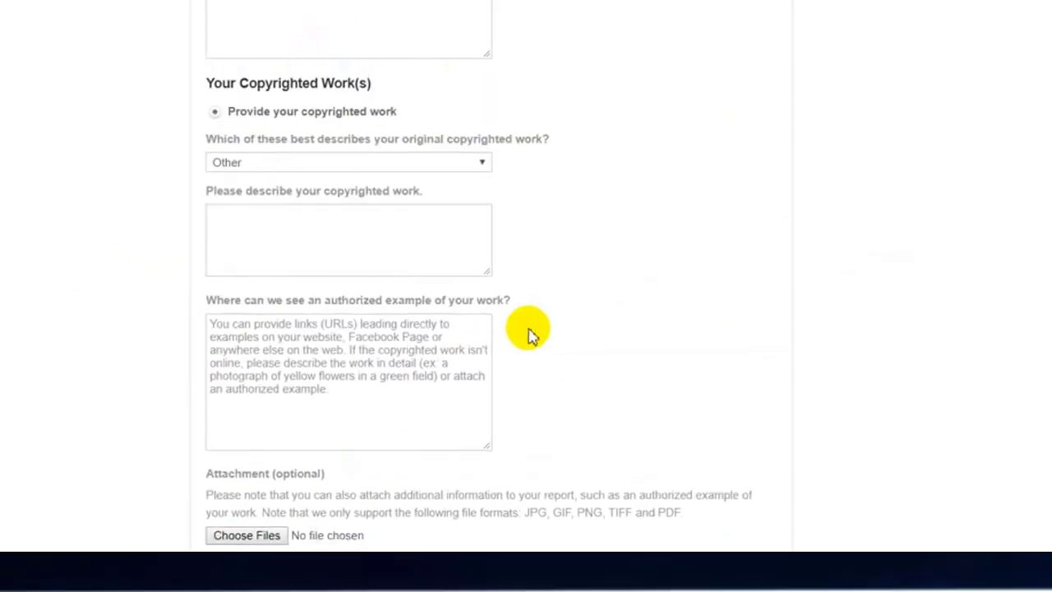
scroll(558, 316, up, 10)
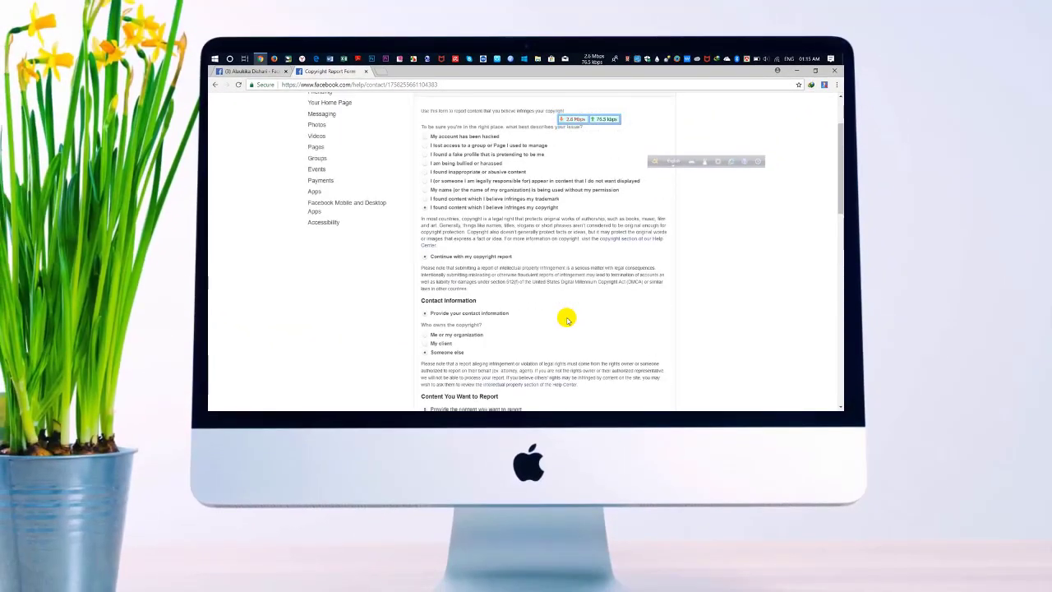
click(796, 71)
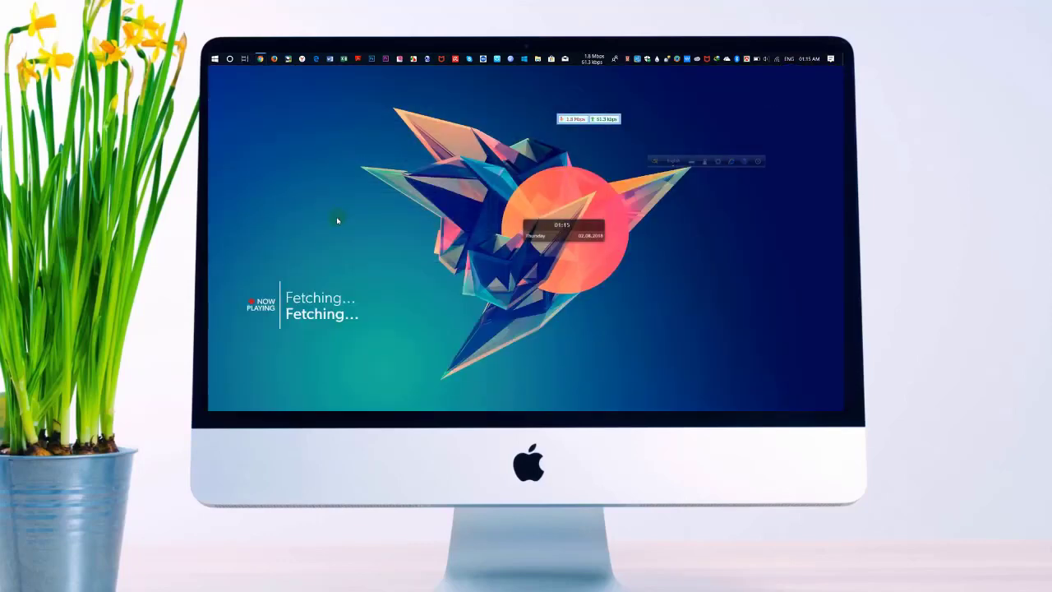